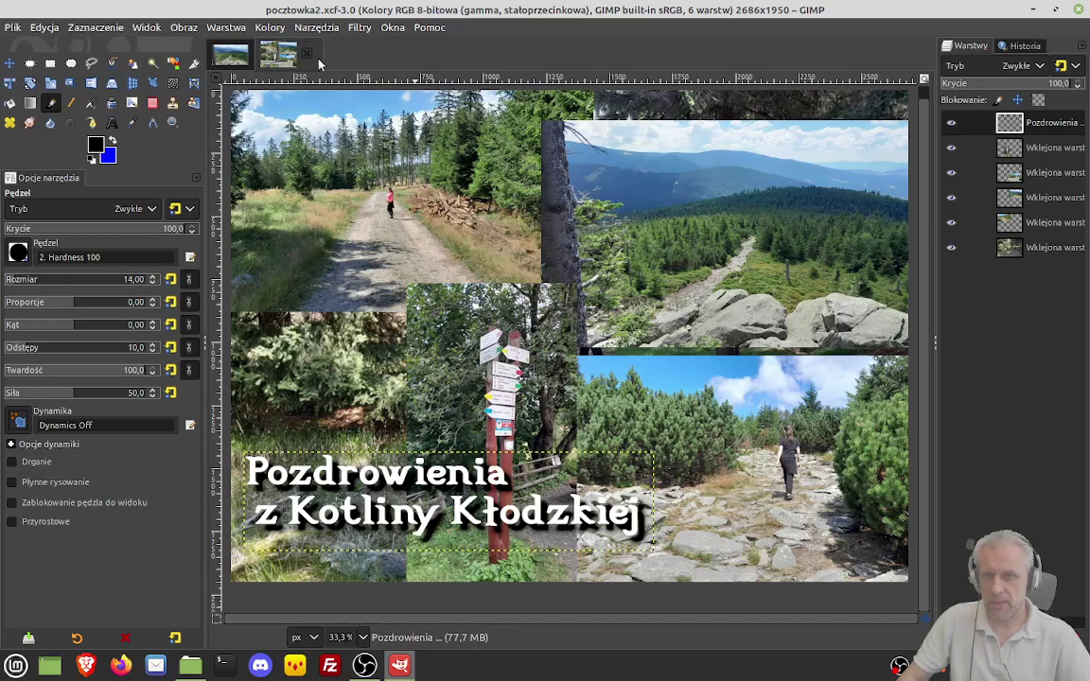
- Switch to the pocztowka.xcf image holding the mountain-view and hiking-path layers
{"action": "left_click", "coordinate": [234, 55]}
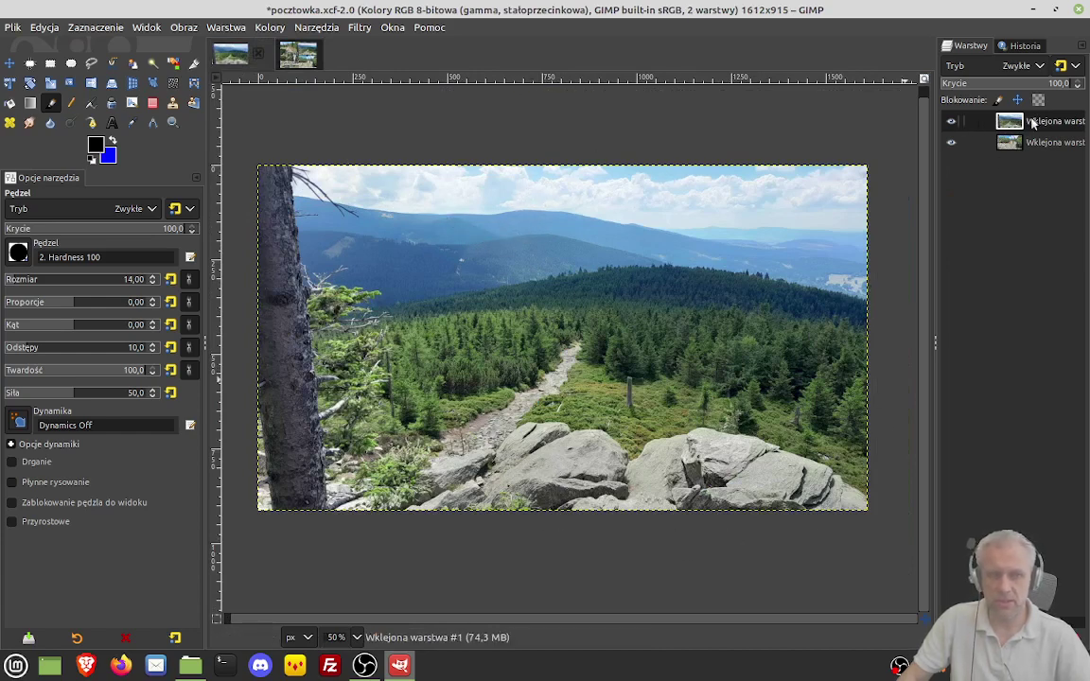
{"action": "left_click", "coordinate": [952, 122]}
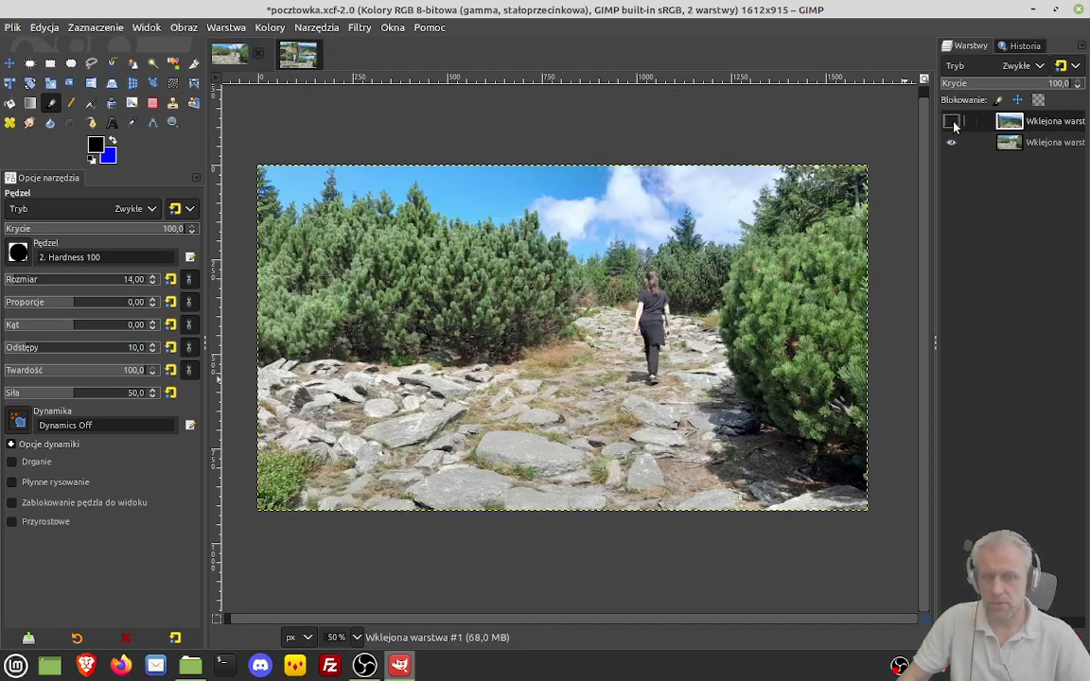
{"action": "left_click", "coordinate": [951, 122]}
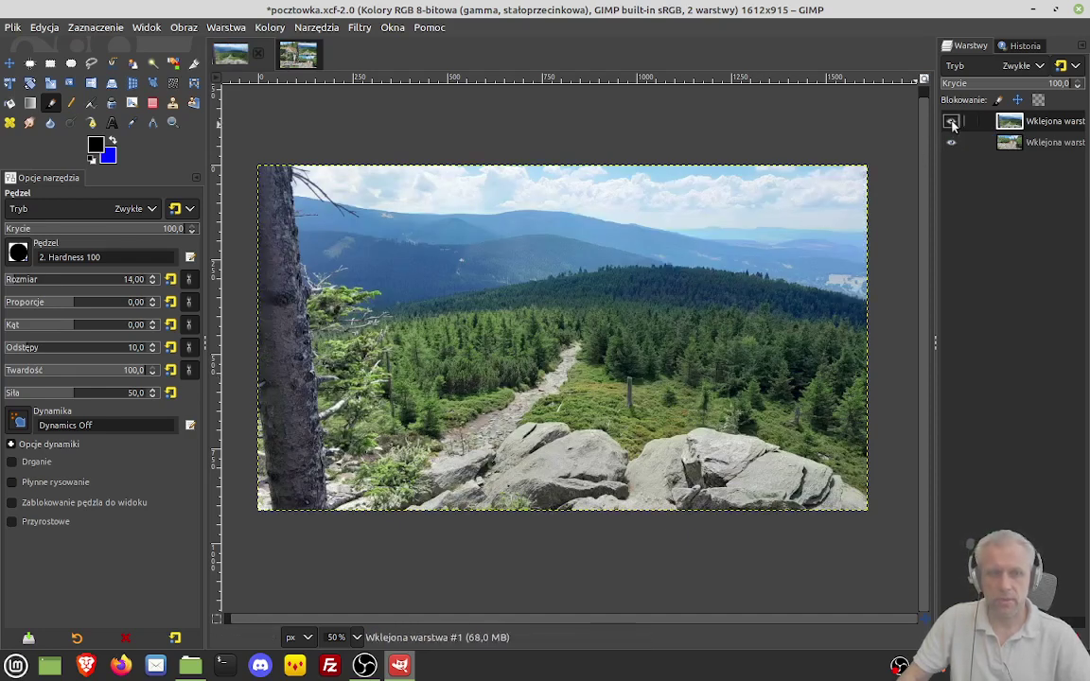
{"action": "left_click", "coordinate": [951, 121]}
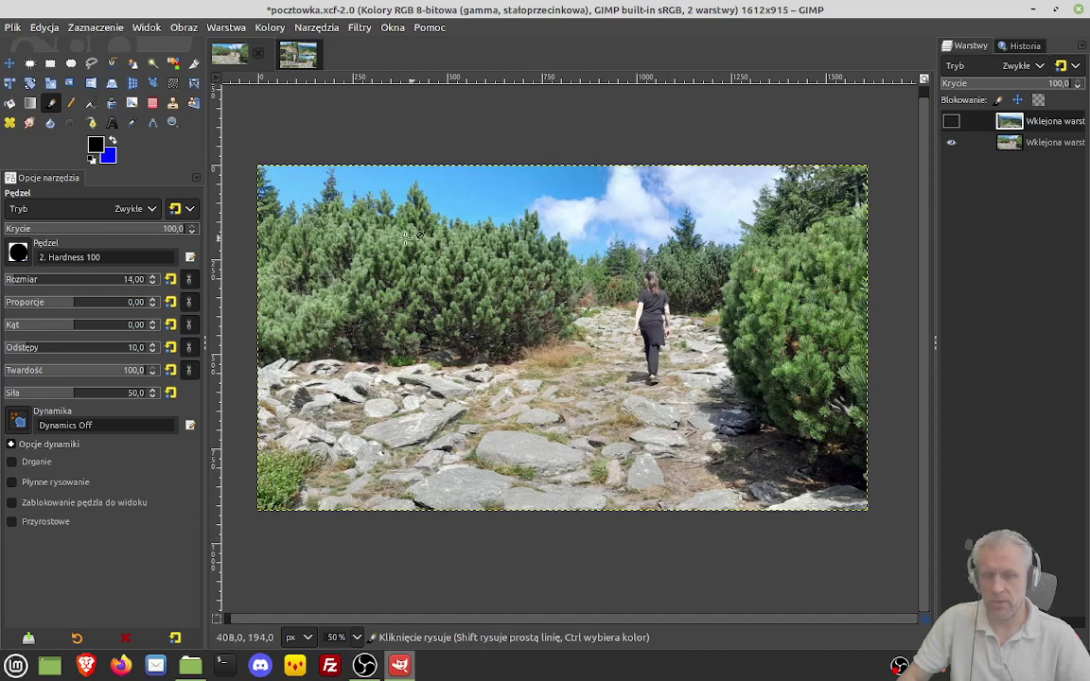
{"action": "left_click", "coordinate": [951, 122]}
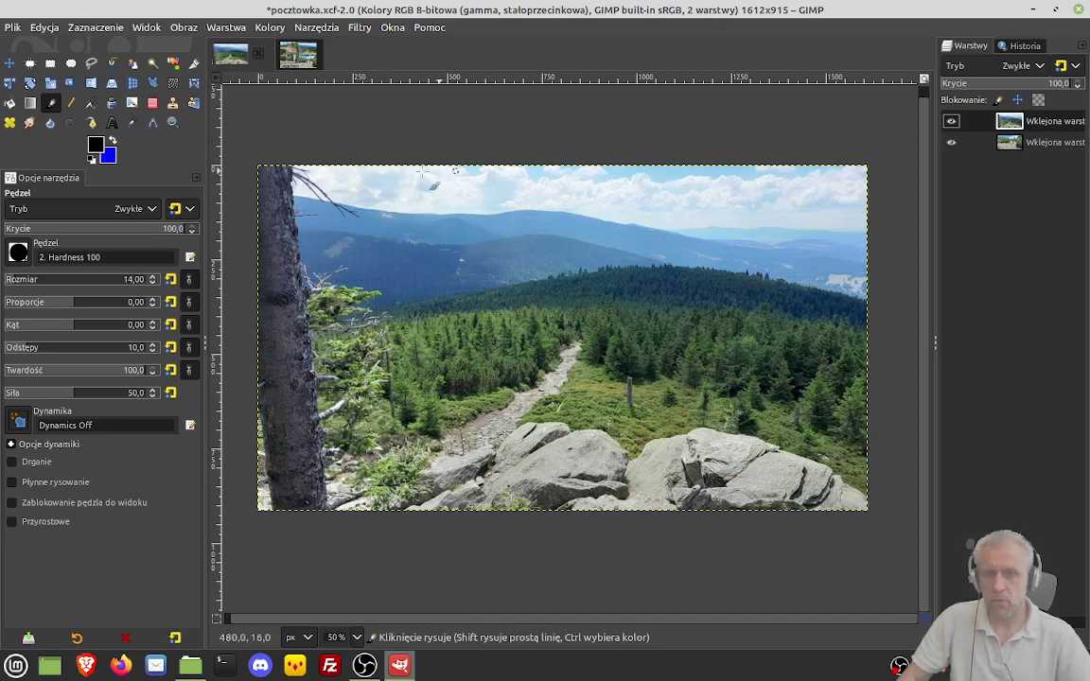
{"action": "left_click", "coordinate": [50, 63]}
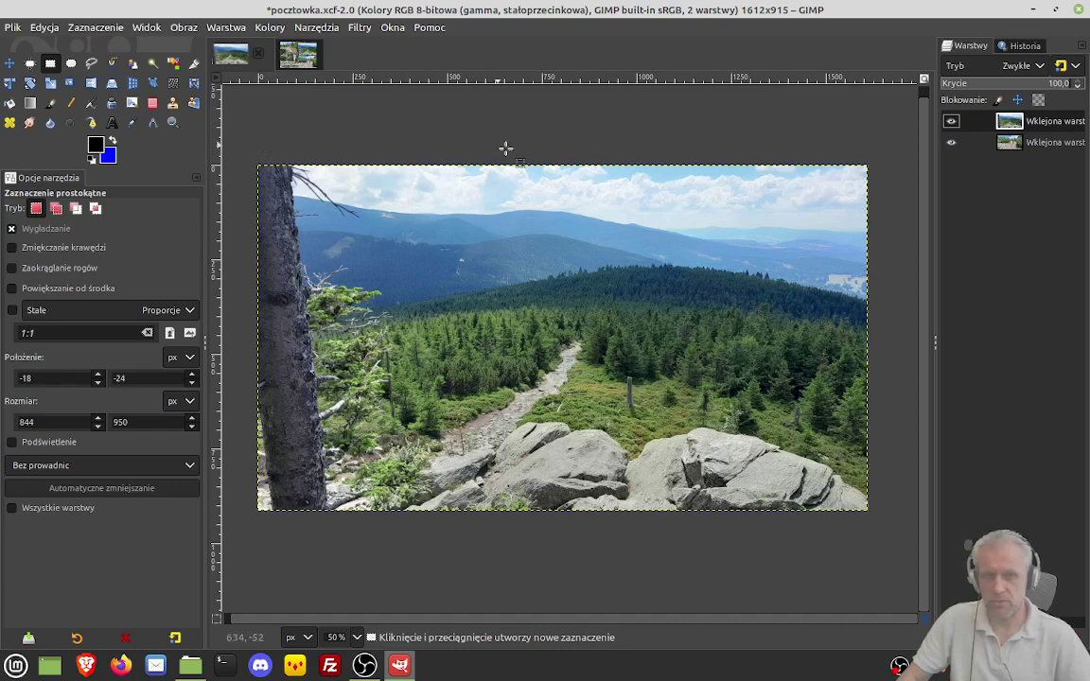
- Copy a rectangle of the mountain view and paste it as a new layer
{"action": "mouse_move", "coordinate": [516, 146]}
{"action": "left_mouse_down"}
{"action": "mouse_move", "coordinate": [799, 515]}
{"action": "mouse_move", "coordinate": [831, 519]}
{"action": "left_mouse_up"}
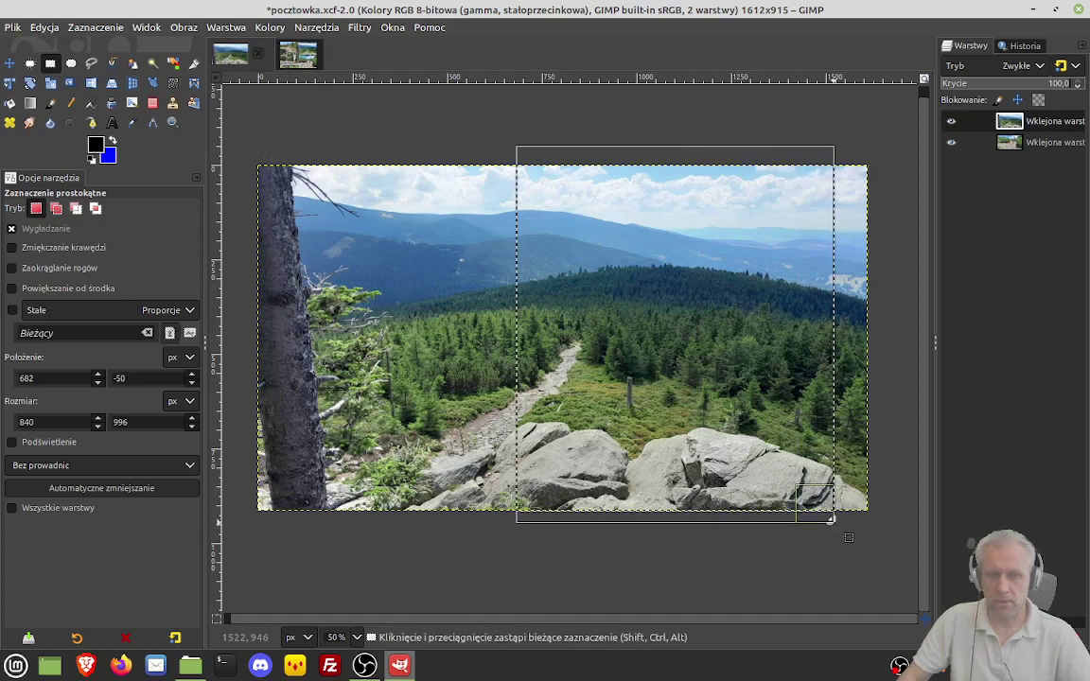
{"action": "key", "text": "ctrl+c"}
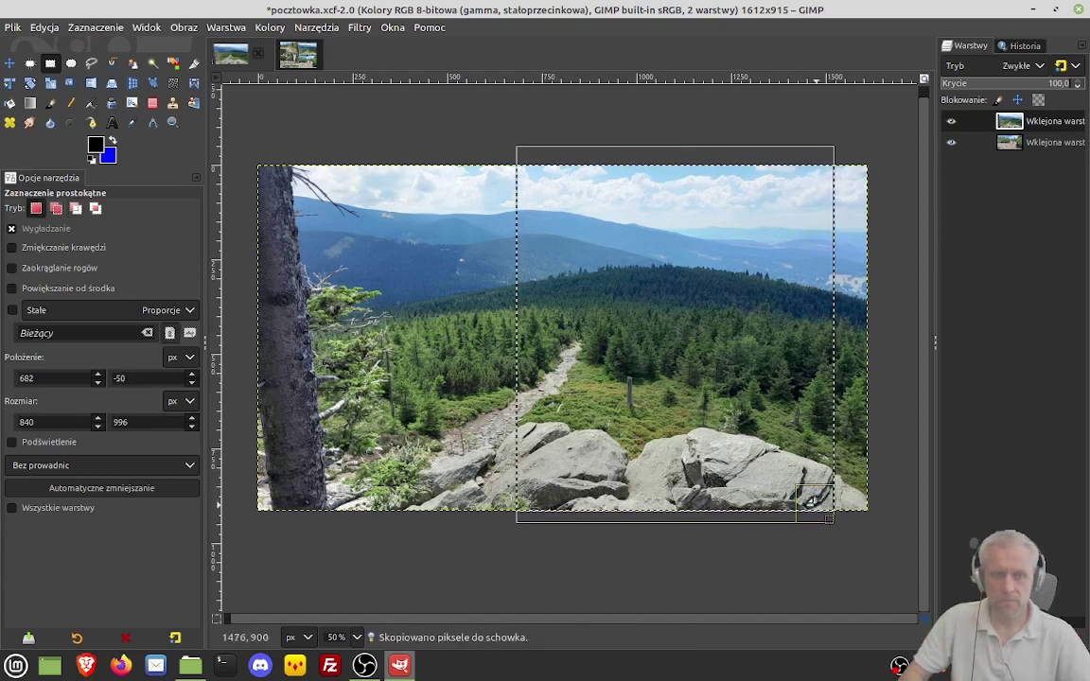
{"action": "key", "text": "ctrl+v"}
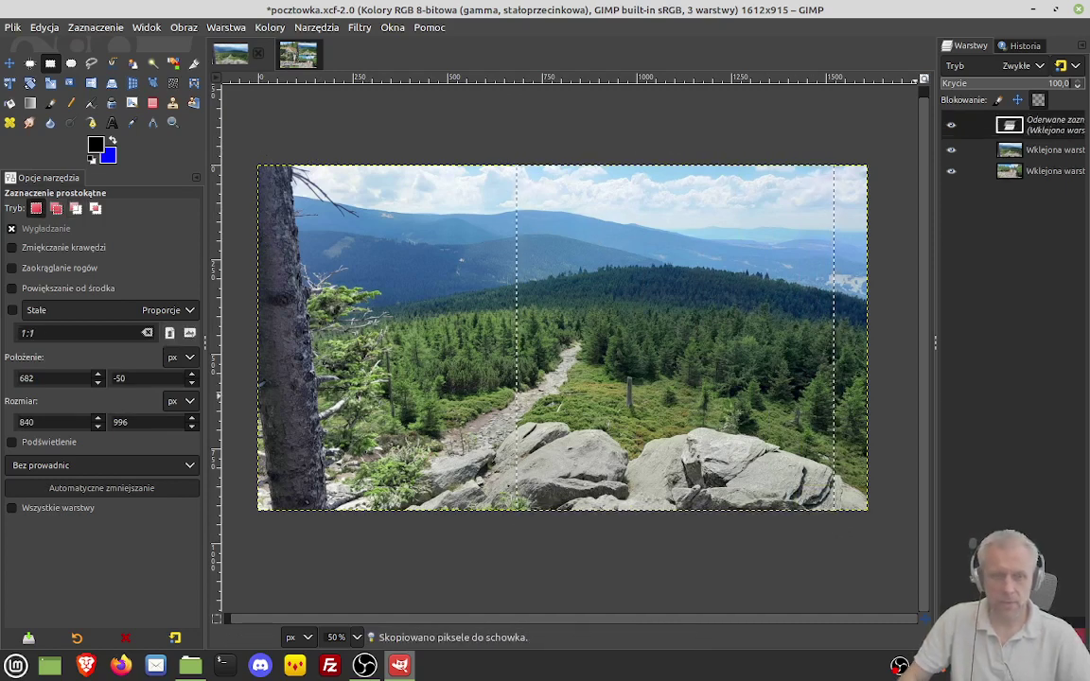
{"action": "key", "text": "ctrl+shift+n"}
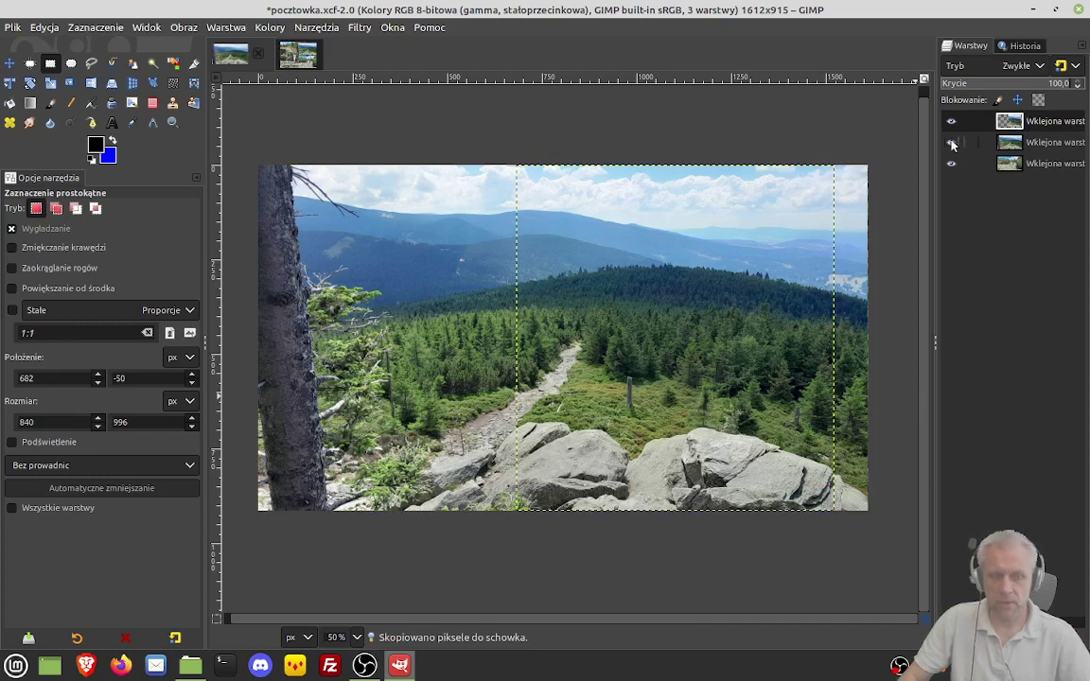
- Hide the full mountain-view layer and move the pasted piece to the left half
{"action": "left_click", "coordinate": [952, 143]}
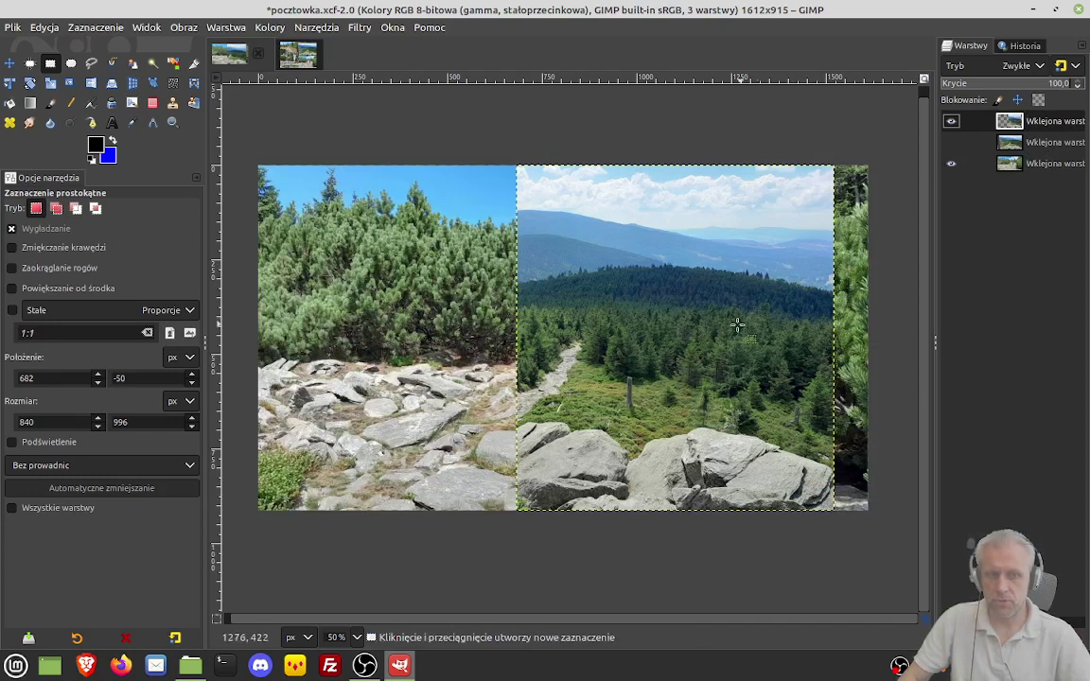
{"action": "left_click", "coordinate": [10, 63]}
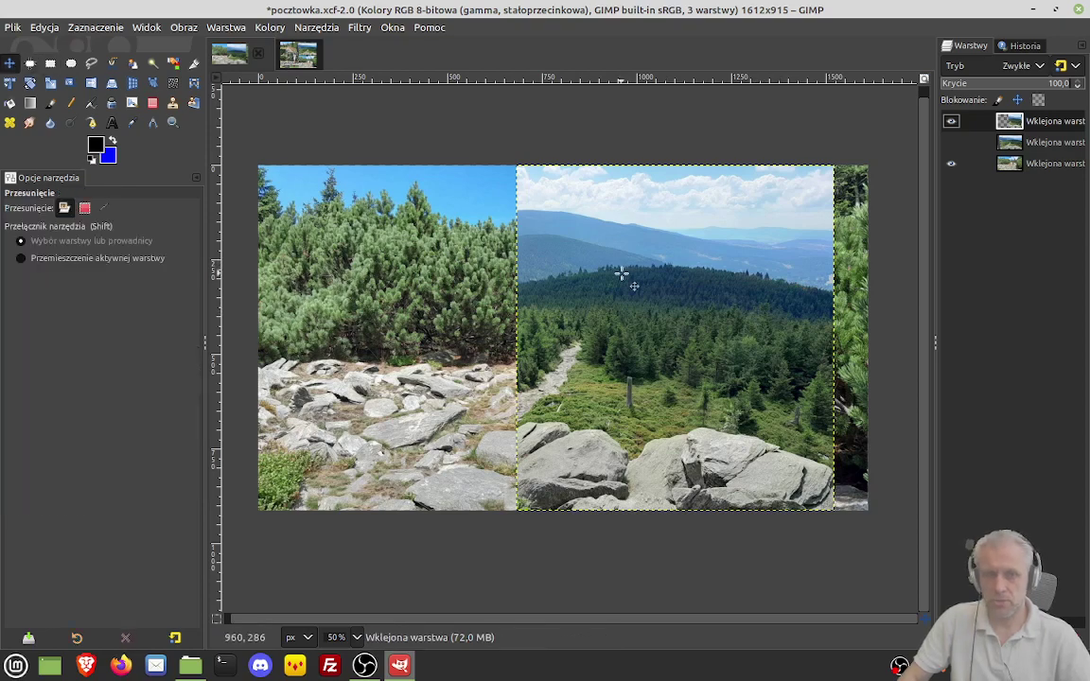
{"action": "left_click_drag", "start_coordinate": [620, 275], "coordinate": [359, 274]}
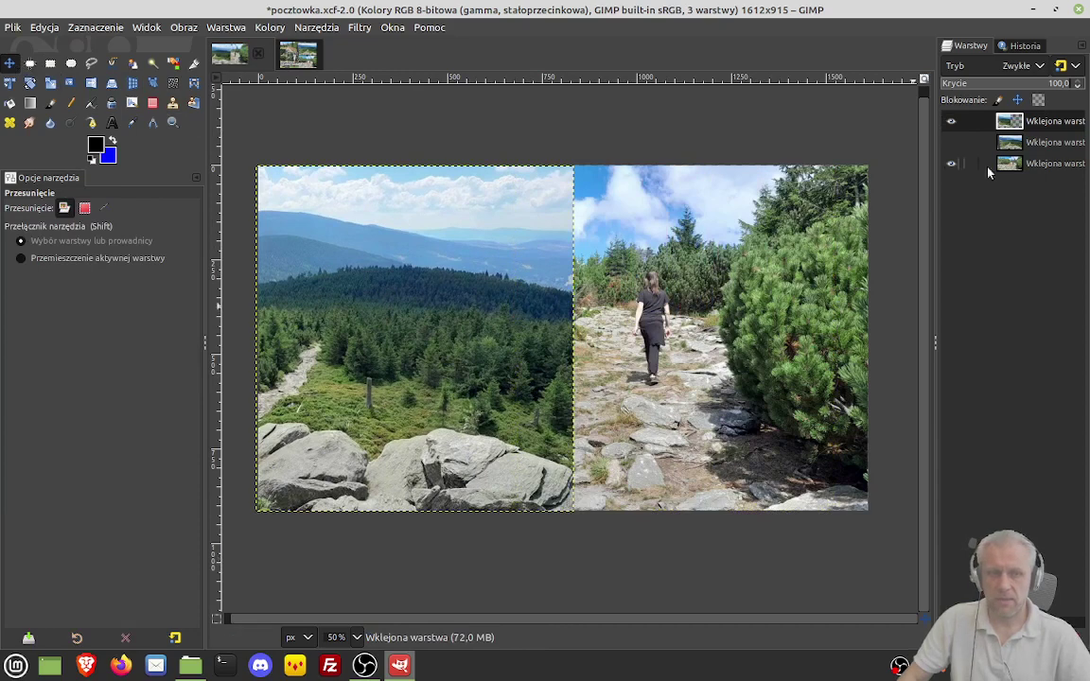
{"action": "left_click", "coordinate": [1047, 166]}
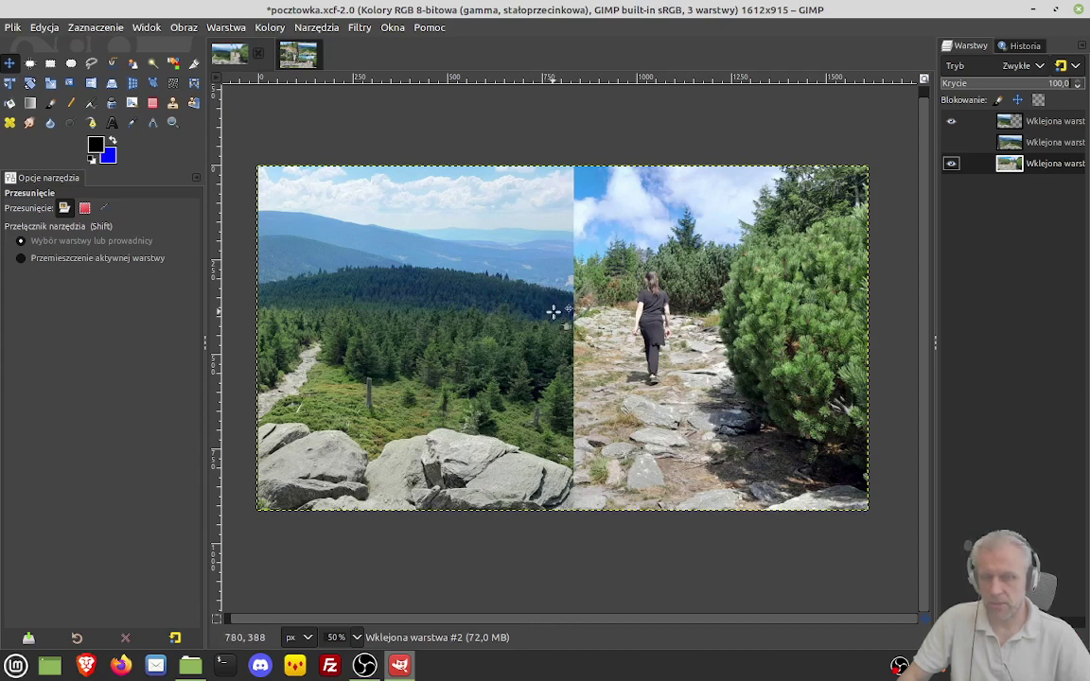
- Compare layer visibility, then drag the hiking-path layer up to the top of the stack
{"action": "left_click", "coordinate": [952, 121]}
{"action": "left_click", "coordinate": [951, 142]}
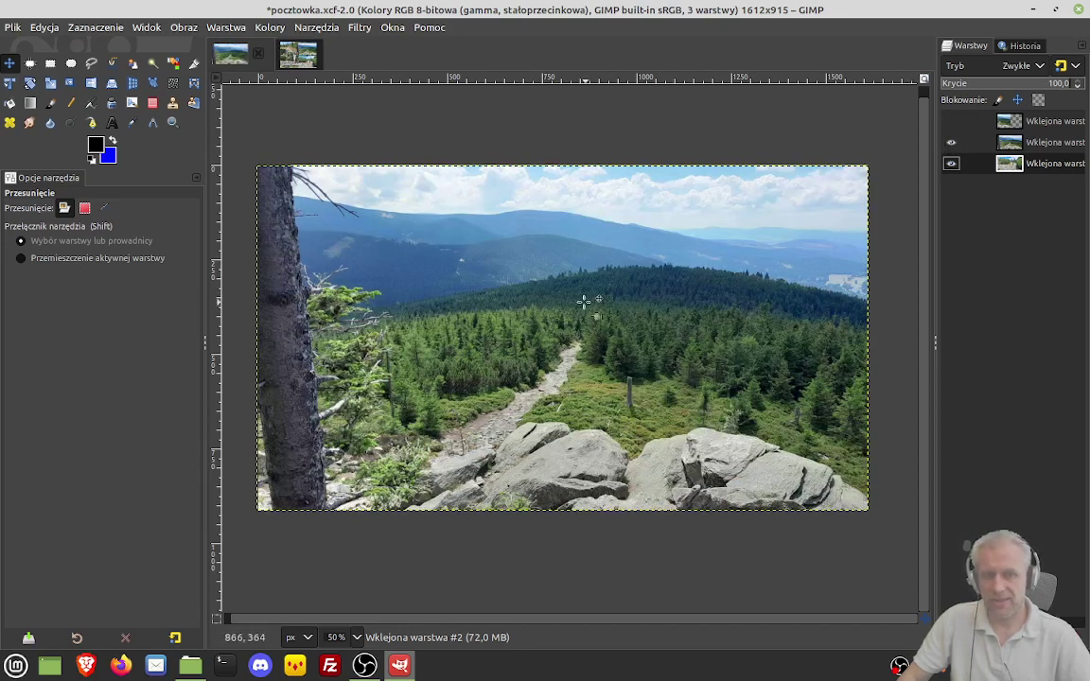
{"action": "left_click", "coordinate": [952, 143]}
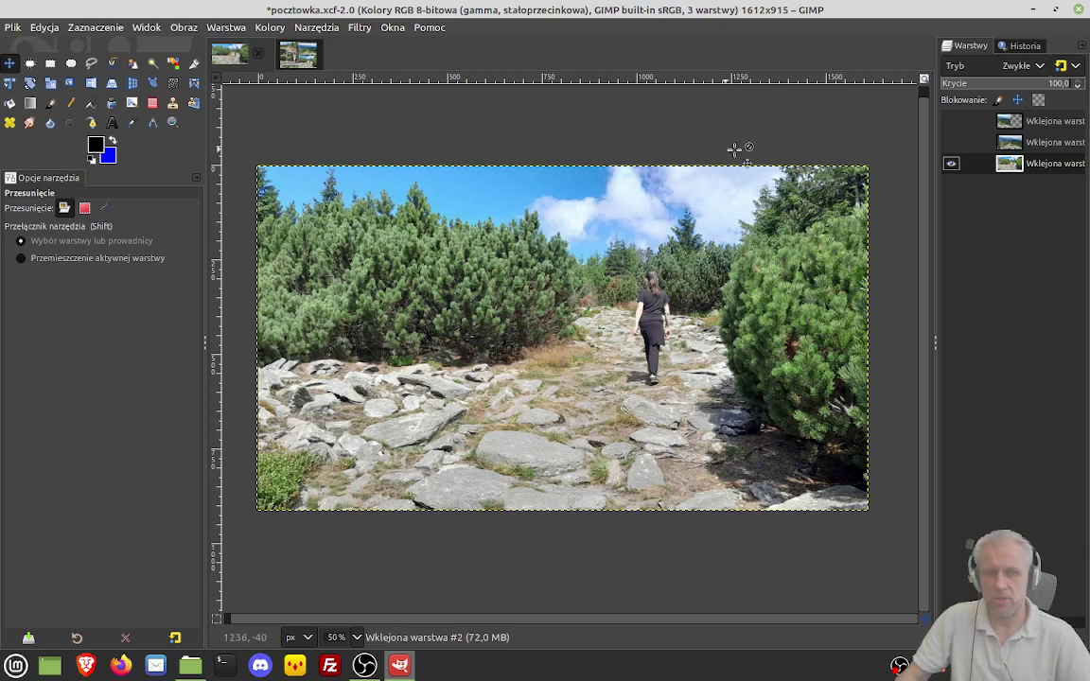
{"action": "left_click", "coordinate": [952, 122]}
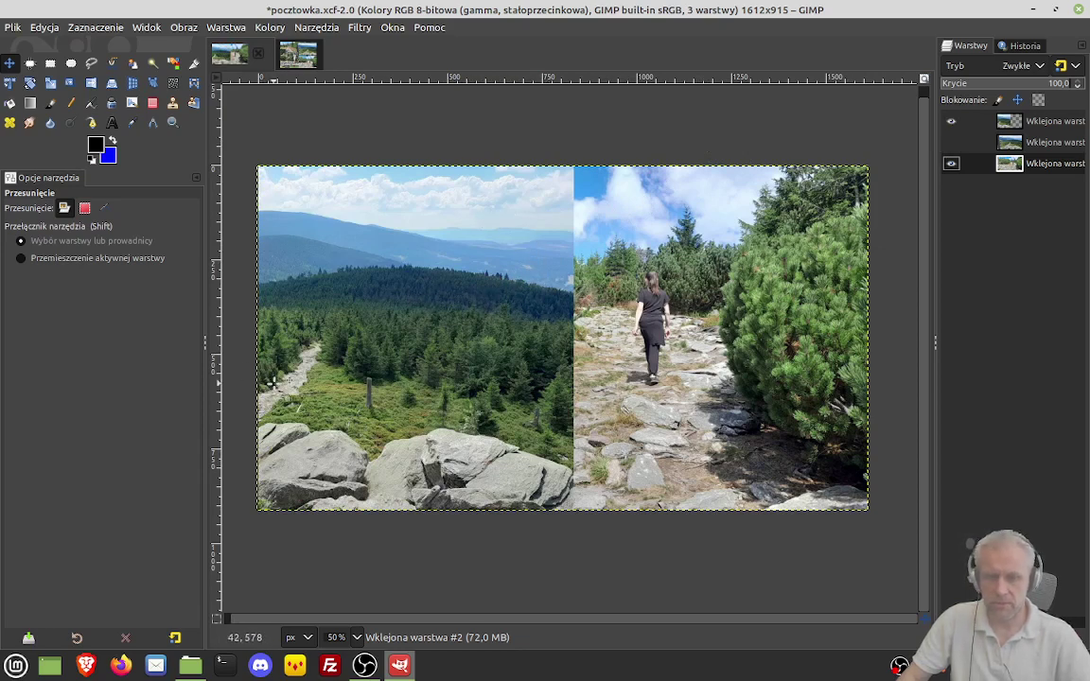
{"action": "left_click_drag", "start_coordinate": [1020, 168], "coordinate": [1013, 140]}
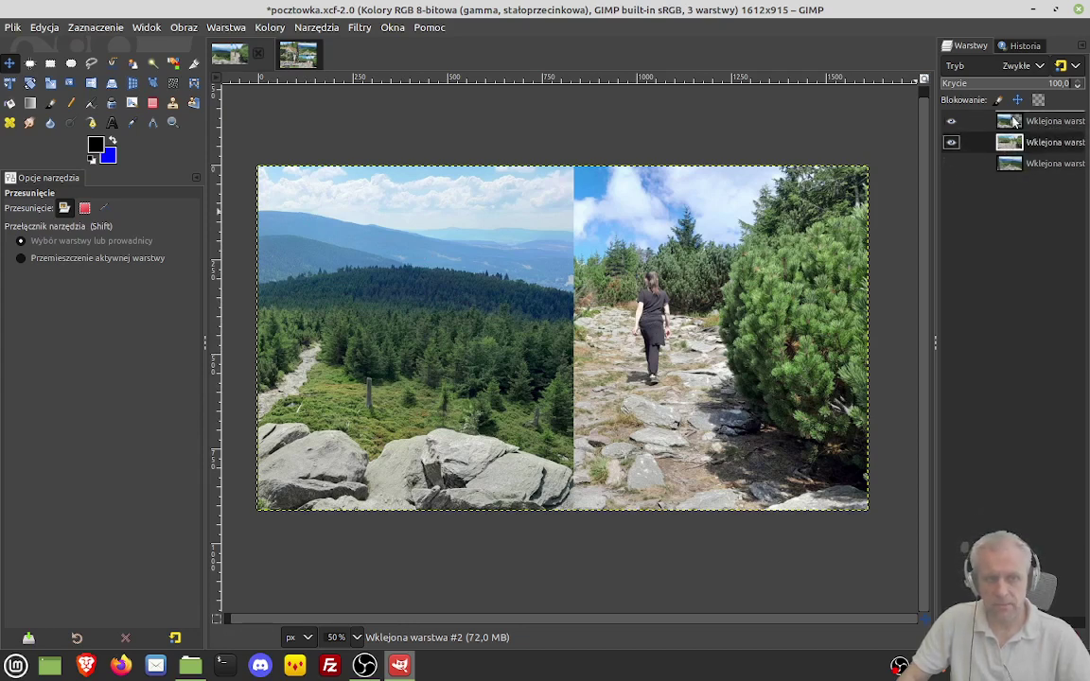
{"action": "left_click_drag", "start_coordinate": [1005, 147], "coordinate": [967, 113]}
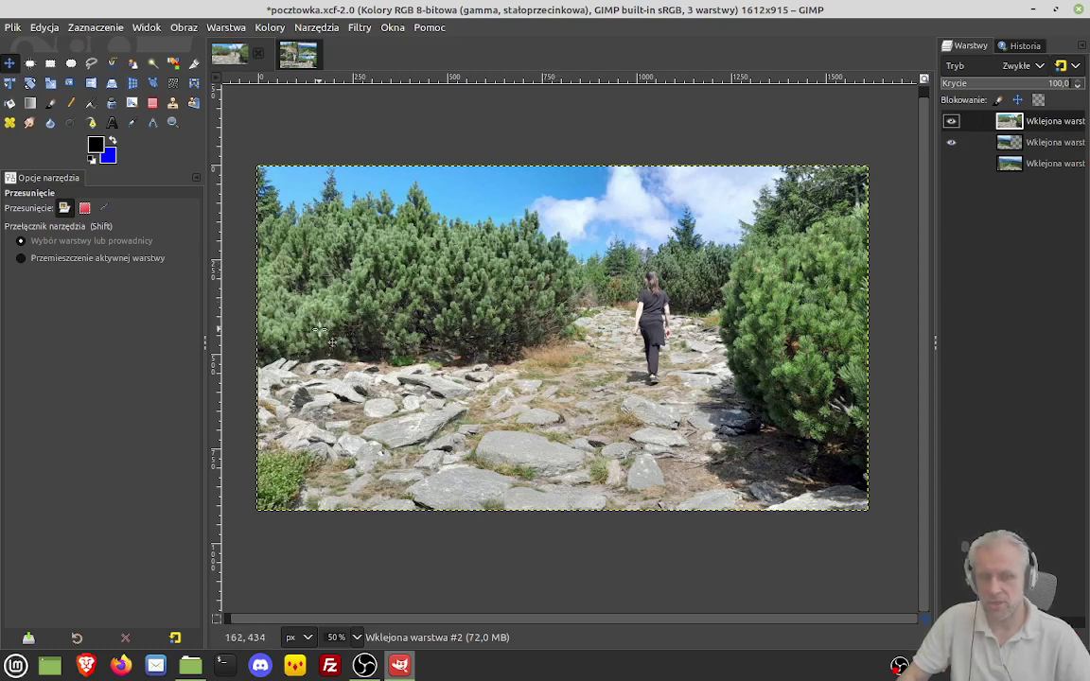
- Add a White (full opacity) layer mask to the top hiking-path layer
{"action": "right_click", "coordinate": [1013, 122]}
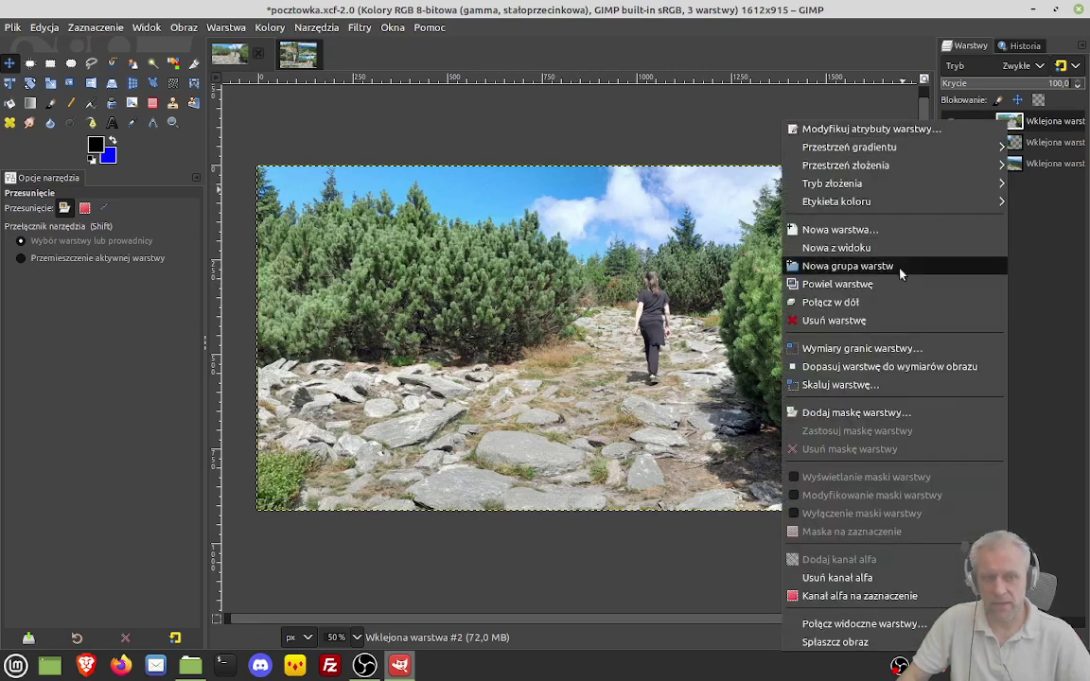
{"action": "left_click", "coordinate": [863, 413]}
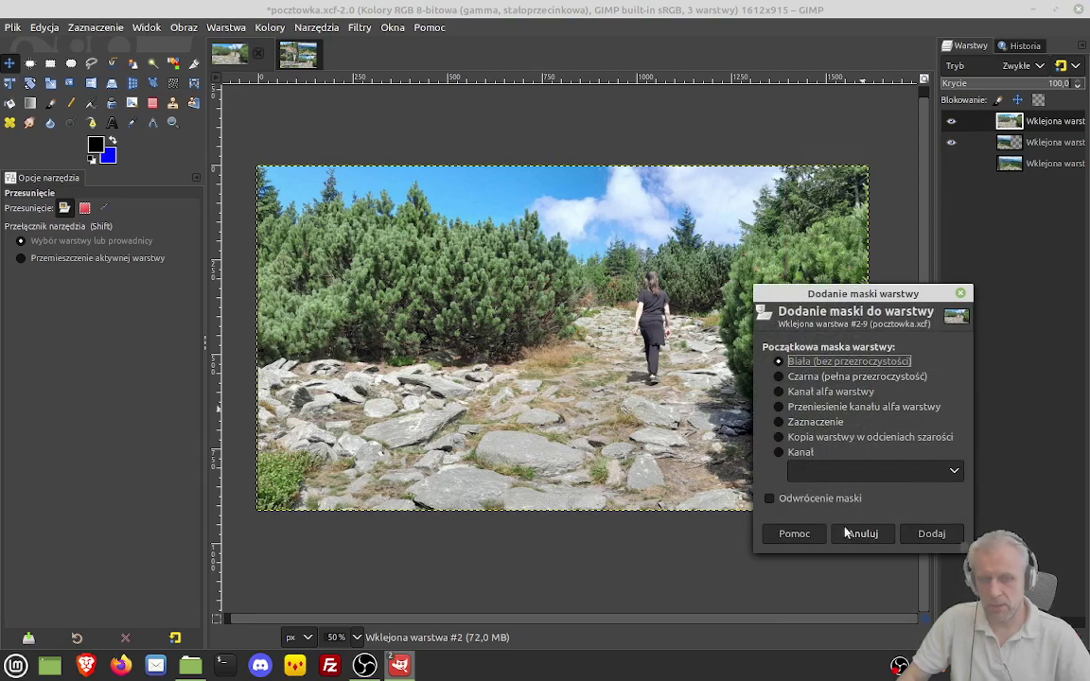
{"action": "left_click", "coordinate": [926, 535]}
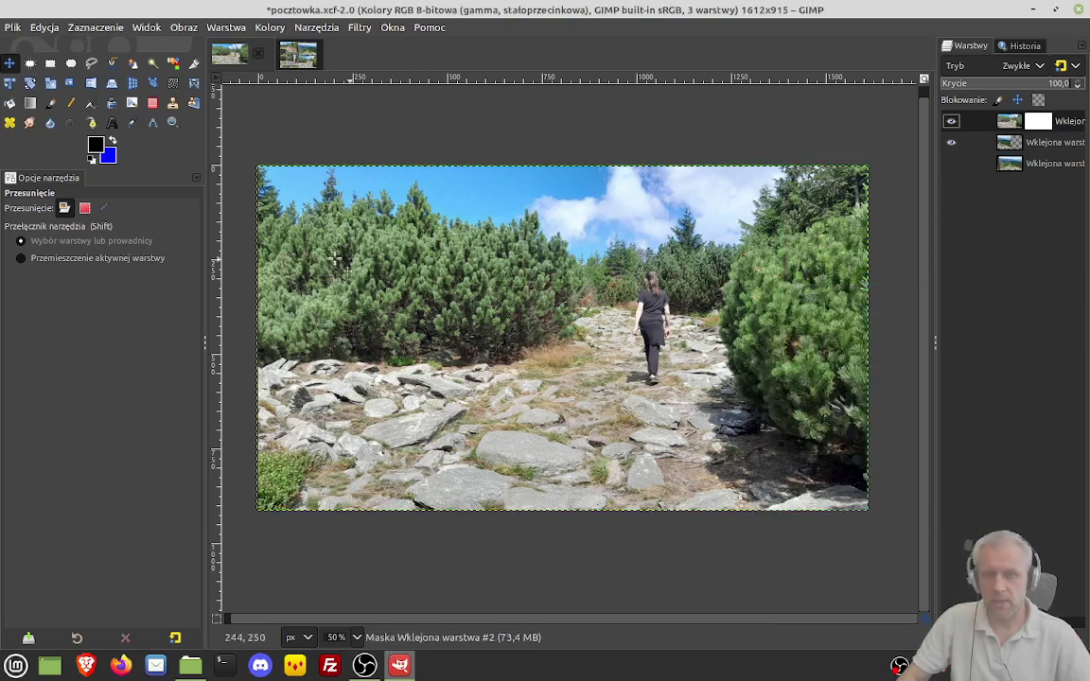
{"action": "left_click", "coordinate": [51, 104]}
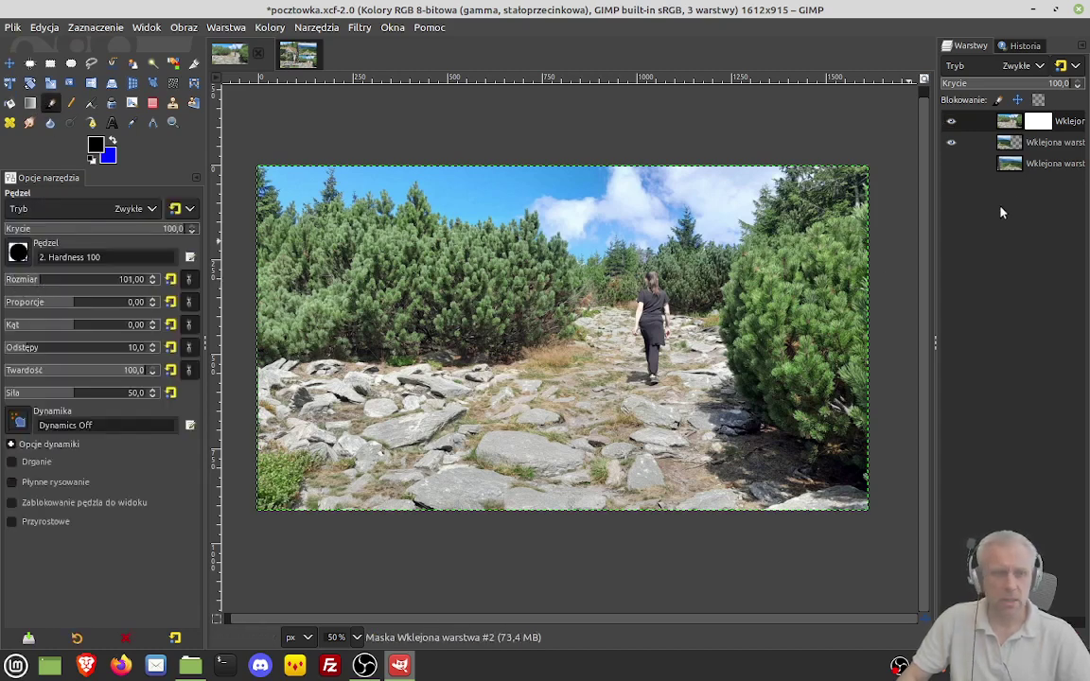
{"action": "left_click", "coordinate": [1010, 121]}
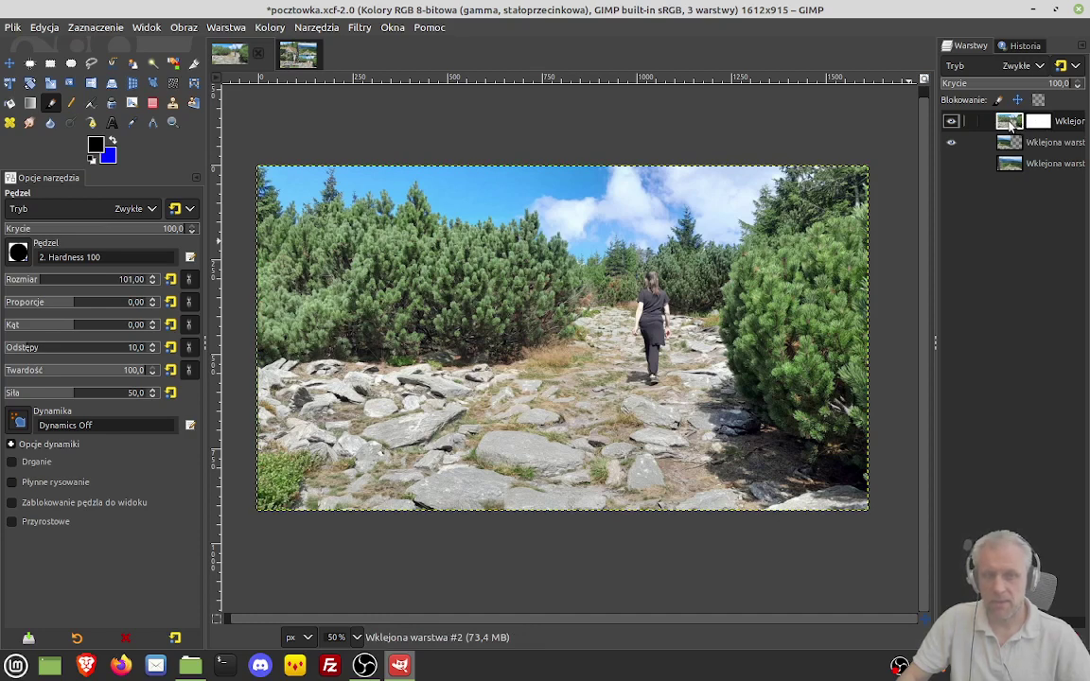
{"action": "mouse_move", "coordinate": [594, 272]}
{"action": "left_mouse_down"}
{"action": "mouse_move", "coordinate": [682, 245]}
{"action": "mouse_move", "coordinate": [729, 361]}
{"action": "left_mouse_up"}
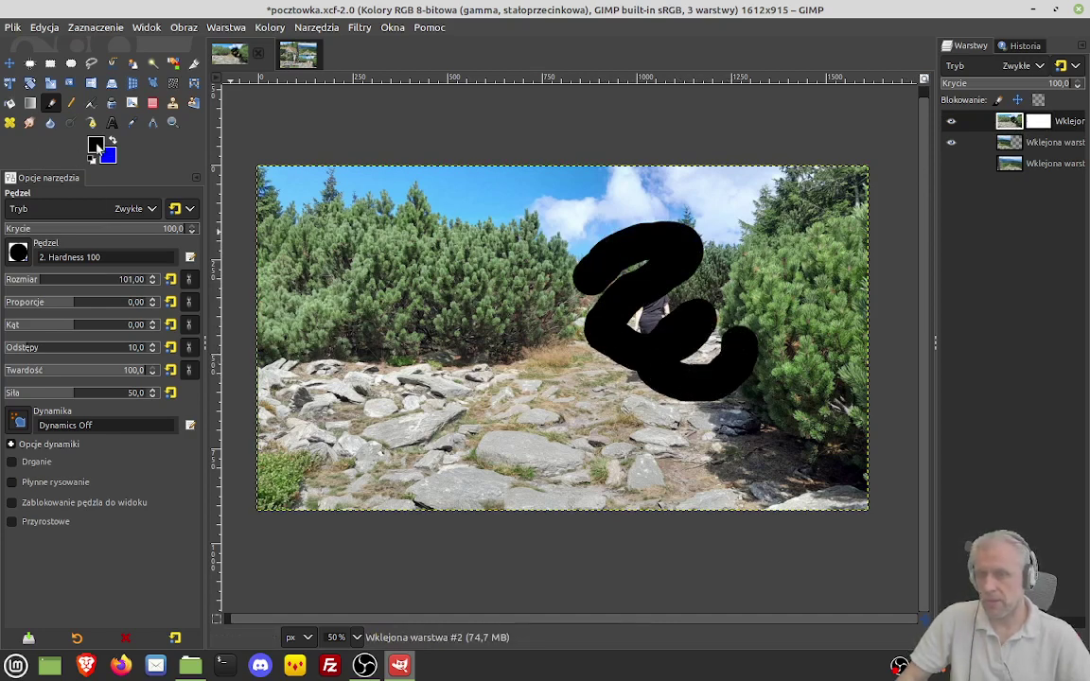
{"action": "key", "text": "ctrl+z"}
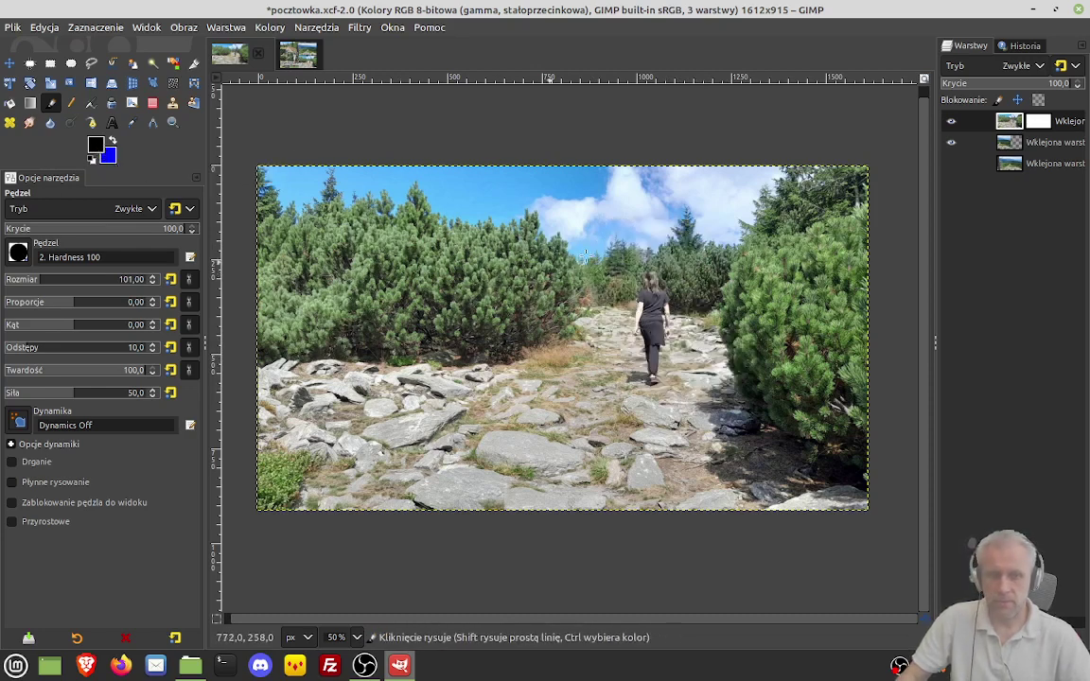
{"action": "left_click", "coordinate": [1039, 124]}
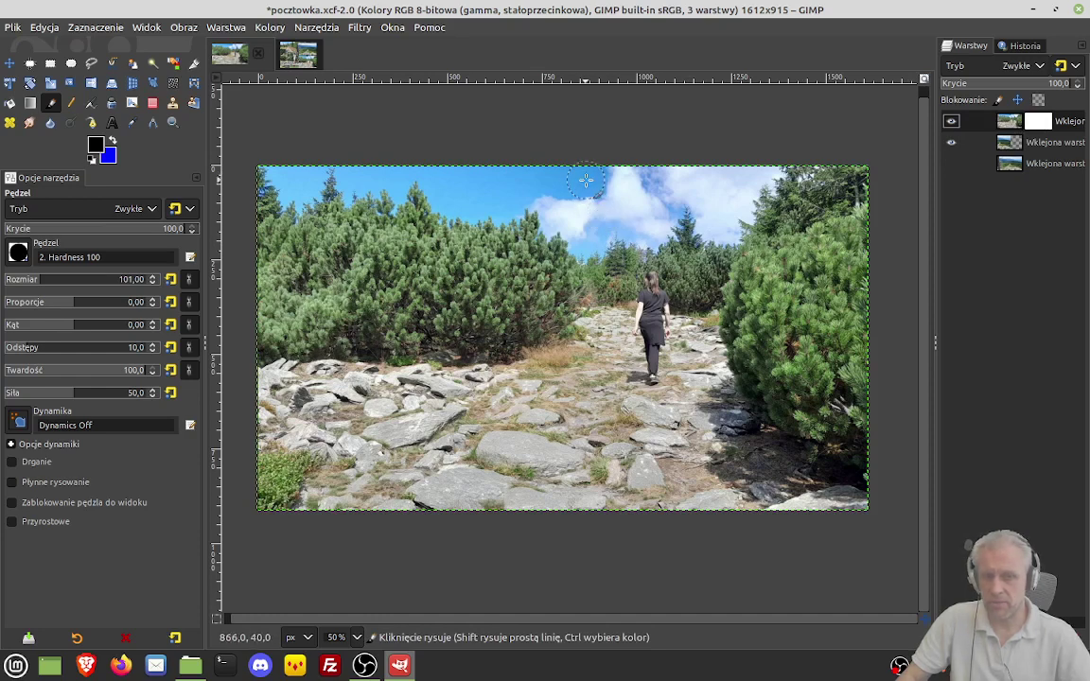
{"action": "mouse_move", "coordinate": [587, 179]}
{"action": "left_mouse_down"}
{"action": "mouse_move", "coordinate": [593, 299]}
{"action": "mouse_move", "coordinate": [624, 306]}
{"action": "left_mouse_up"}
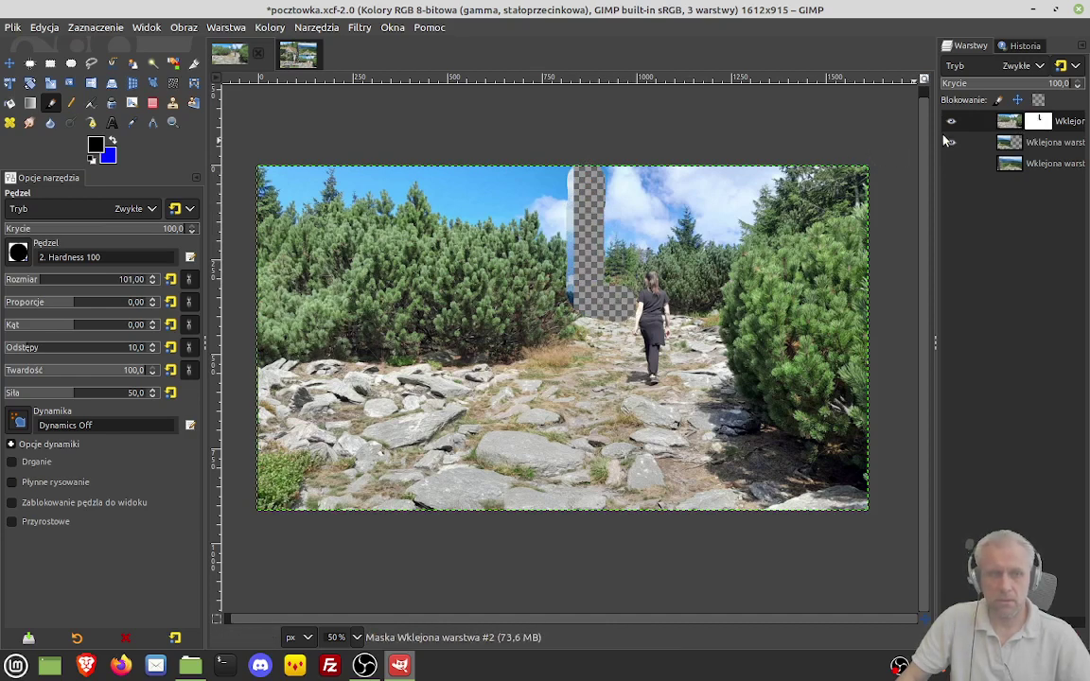
- Lower brush hardness and paint the mask over trees and sky to blend the mountain view
{"action": "left_click", "coordinate": [951, 142]}
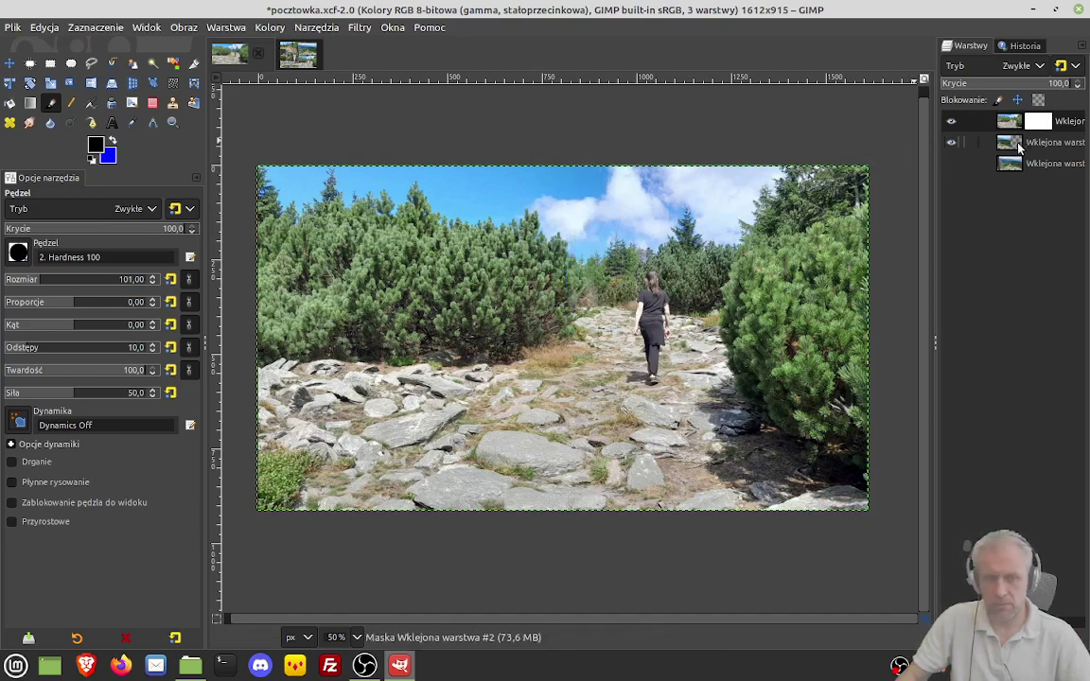
{"action": "mouse_move", "coordinate": [467, 172]}
{"action": "left_mouse_down"}
{"action": "mouse_move", "coordinate": [466, 225]}
{"action": "mouse_move", "coordinate": [382, 183]}
{"action": "mouse_move", "coordinate": [312, 225]}
{"action": "mouse_move", "coordinate": [367, 313]}
{"action": "mouse_move", "coordinate": [462, 232]}
{"action": "mouse_move", "coordinate": [511, 248]}
{"action": "mouse_move", "coordinate": [510, 277]}
{"action": "left_mouse_up"}
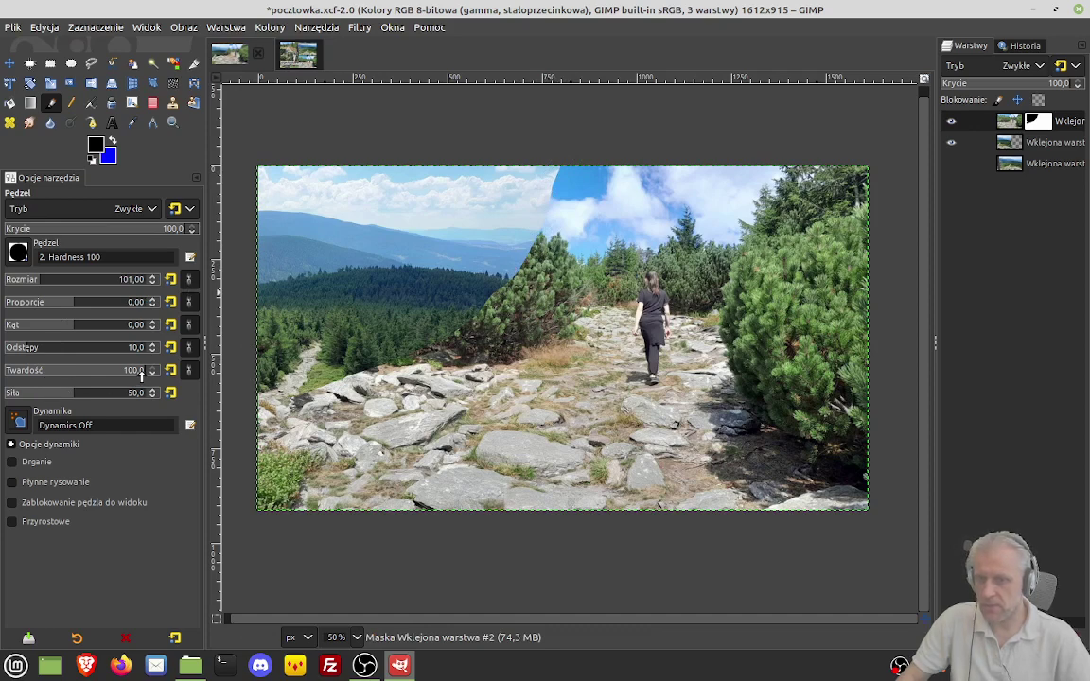
{"action": "left_click_drag", "start_coordinate": [141, 375], "coordinate": [117, 376]}
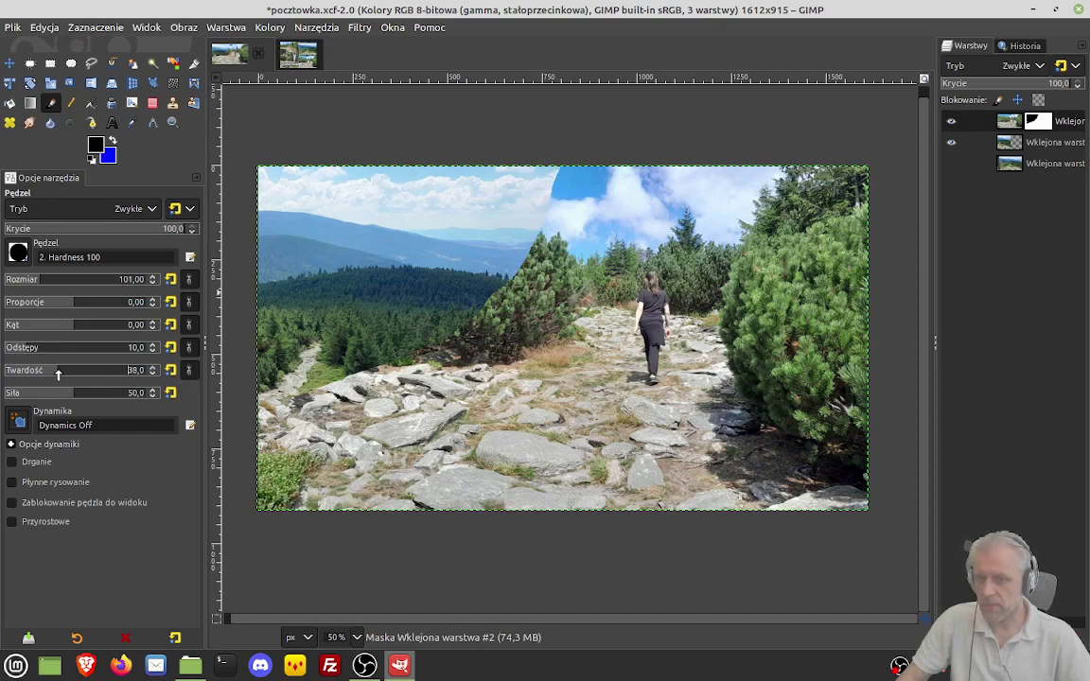
{"action": "mouse_move", "coordinate": [284, 371]}
{"action": "left_mouse_down"}
{"action": "mouse_move", "coordinate": [395, 365]}
{"action": "mouse_move", "coordinate": [416, 295]}
{"action": "mouse_move", "coordinate": [464, 248]}
{"action": "mouse_move", "coordinate": [502, 175]}
{"action": "mouse_move", "coordinate": [569, 154]}
{"action": "left_mouse_up"}
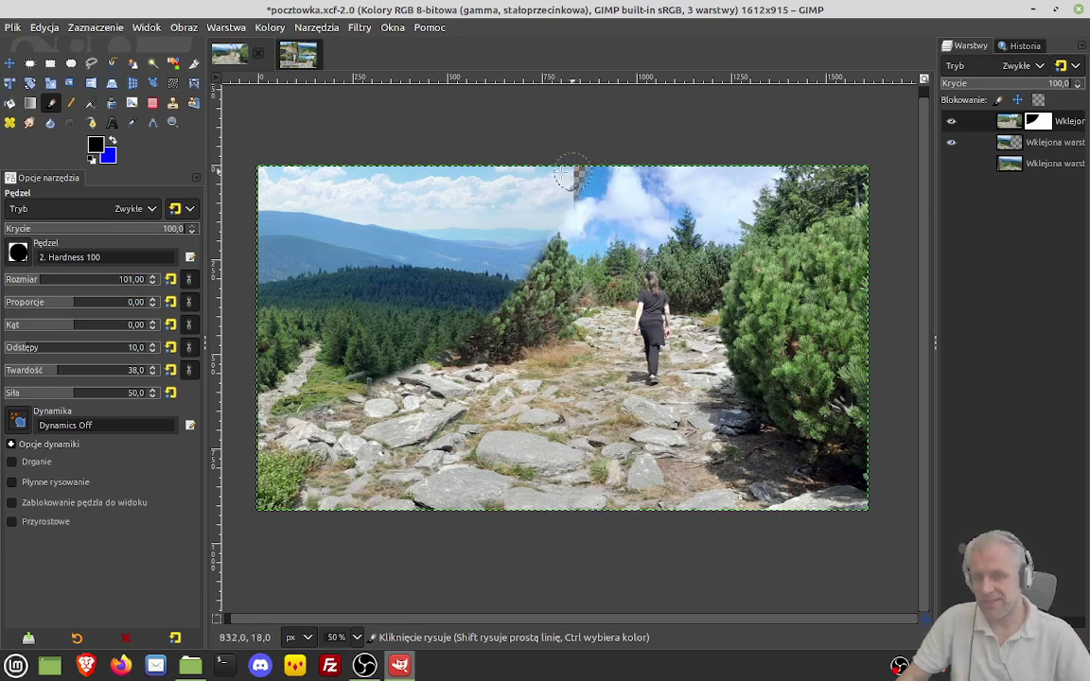
{"action": "left_click_drag", "start_coordinate": [498, 195], "coordinate": [591, 187]}
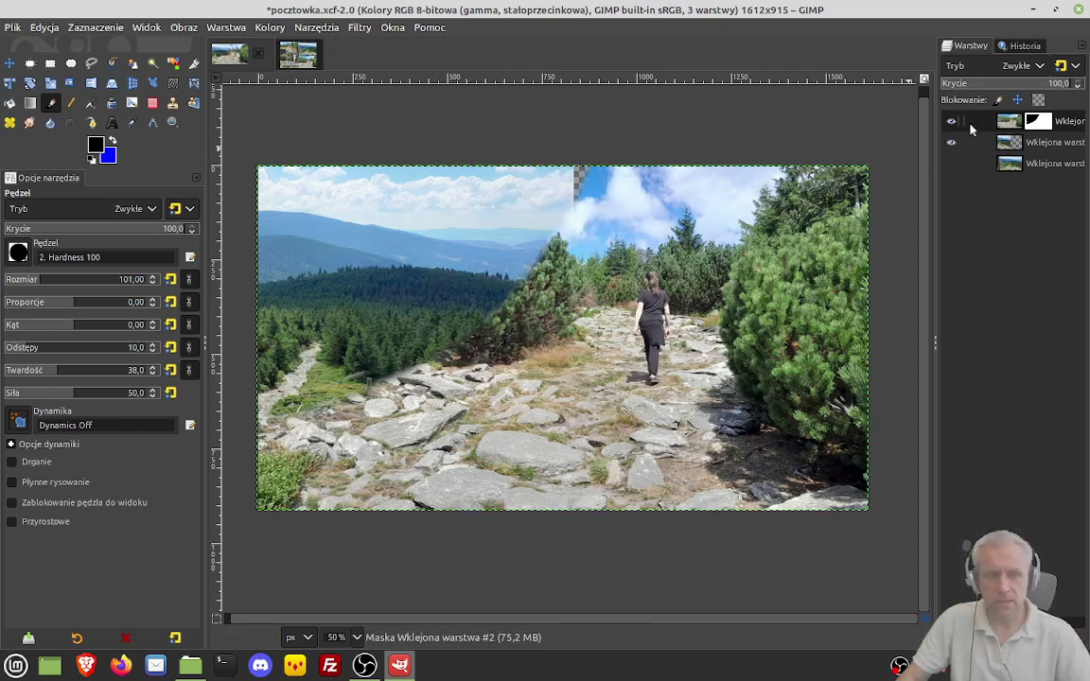
- Show the layer mask and paint black over the white notch on its left edge
{"action": "right_click", "coordinate": [1037, 123]}
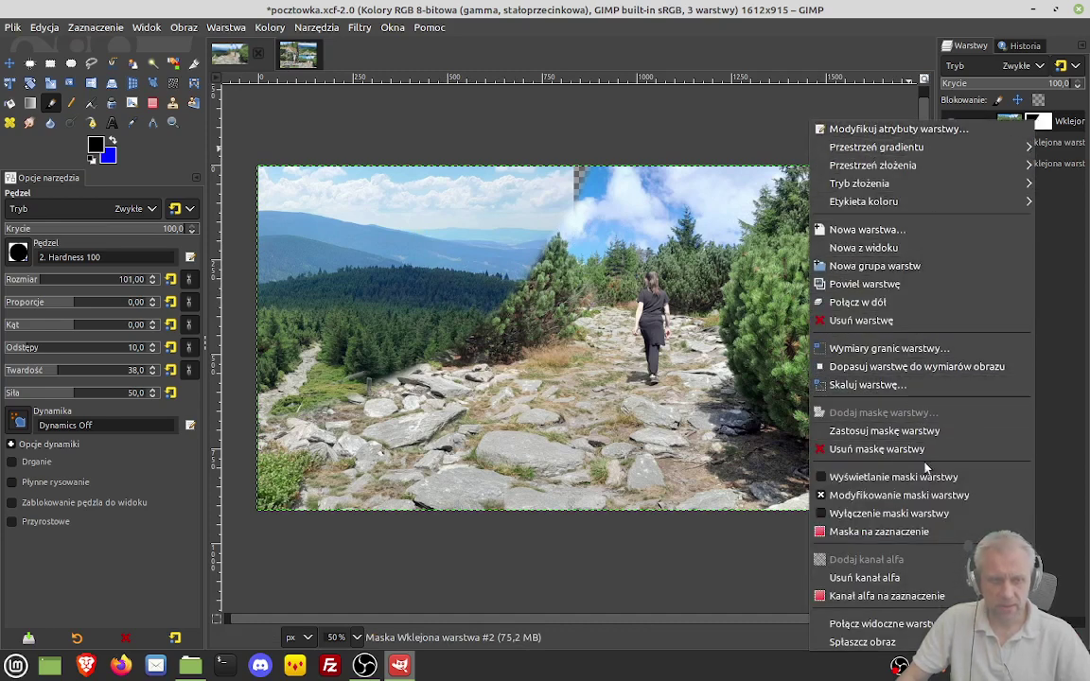
{"action": "left_click", "coordinate": [885, 477]}
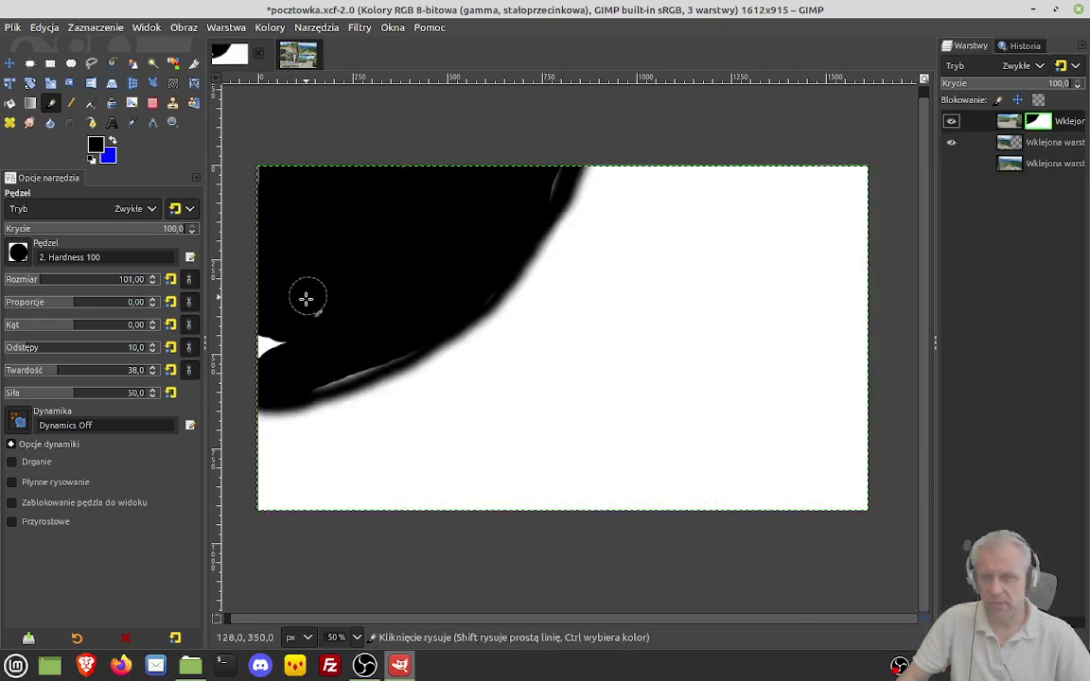
{"action": "left_click_drag", "start_coordinate": [284, 326], "coordinate": [267, 352]}
{"action": "left_click", "coordinate": [270, 364]}
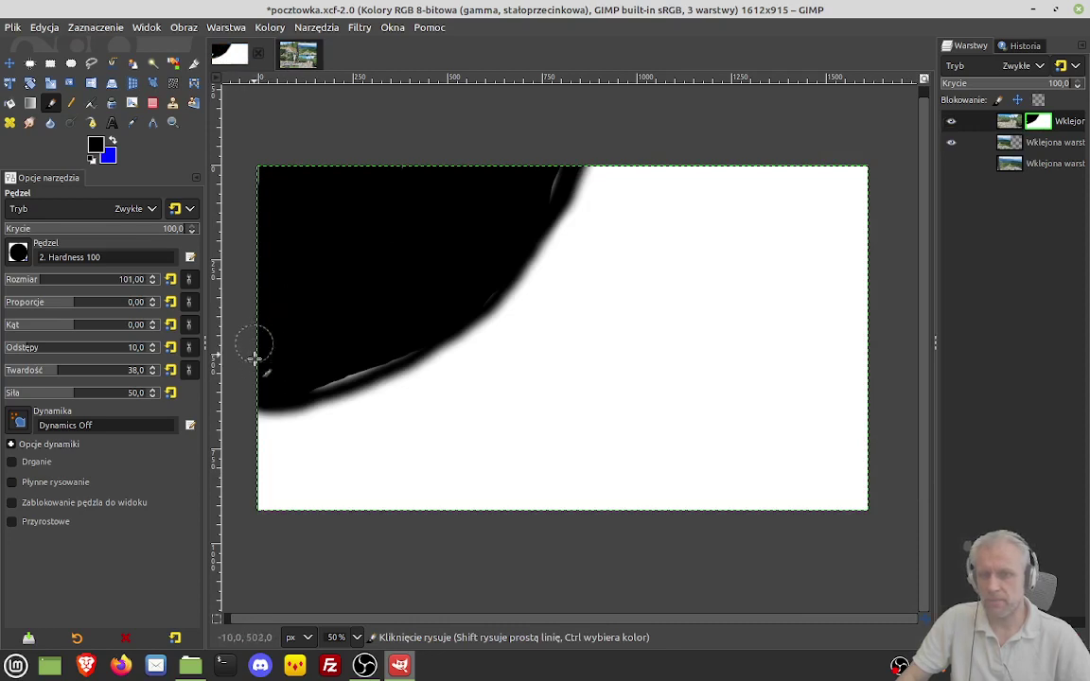
- At hardness 100, paint a light grey (acacac) blob below the black shape
{"action": "left_click_drag", "start_coordinate": [55, 378], "coordinate": [158, 380]}
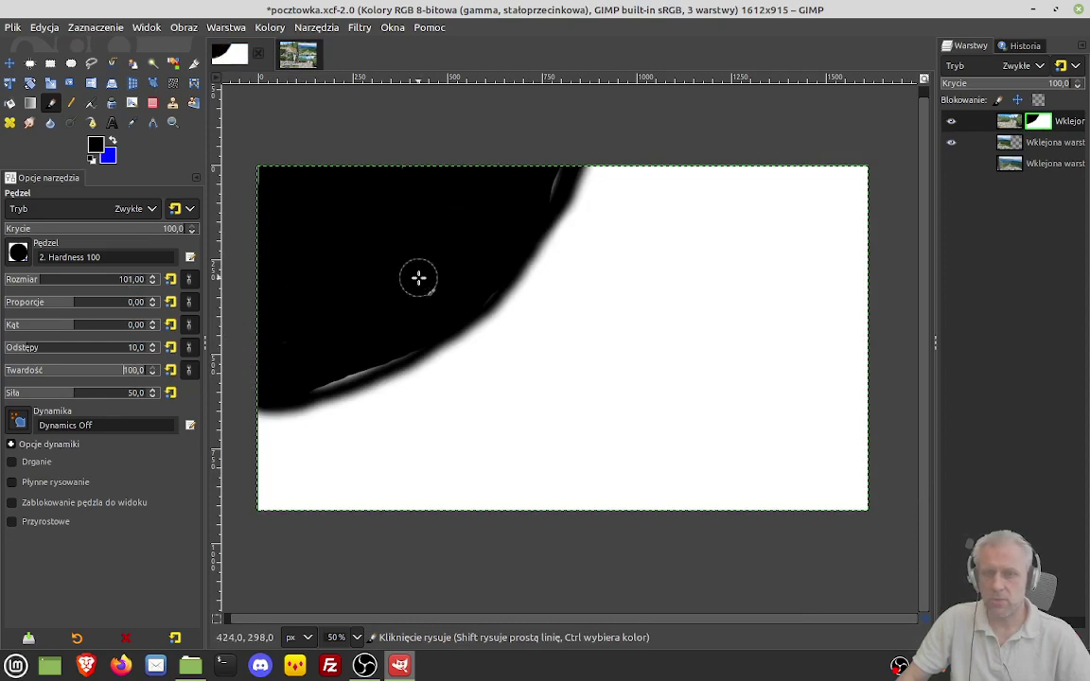
{"action": "left_click", "coordinate": [96, 148]}
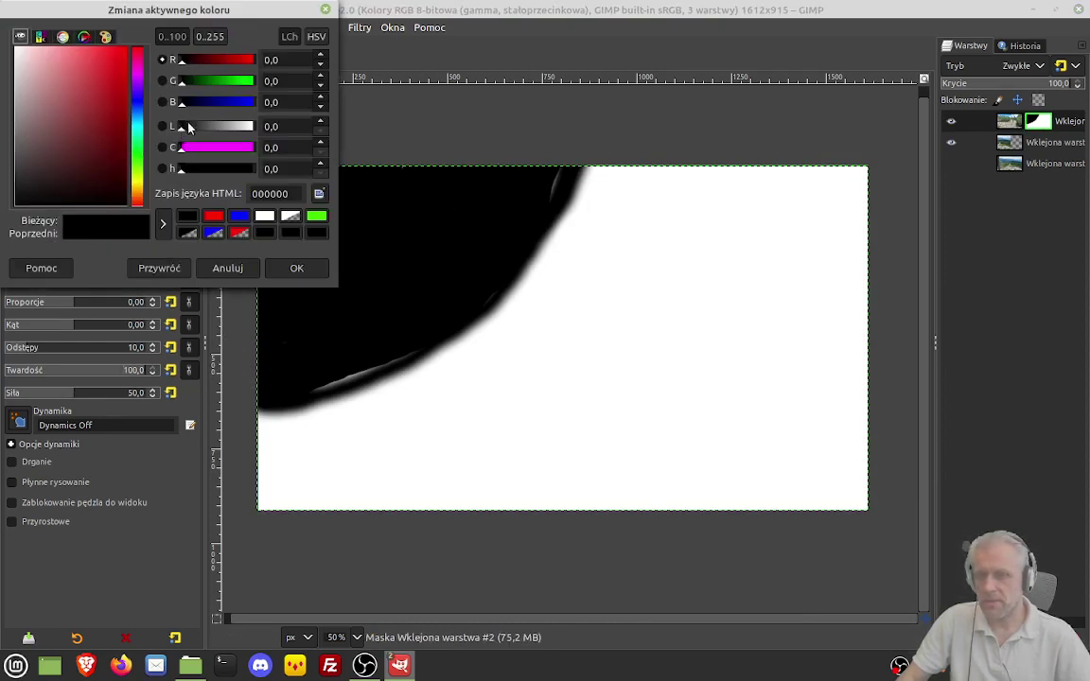
{"action": "left_click_drag", "start_coordinate": [183, 133], "coordinate": [234, 134]}
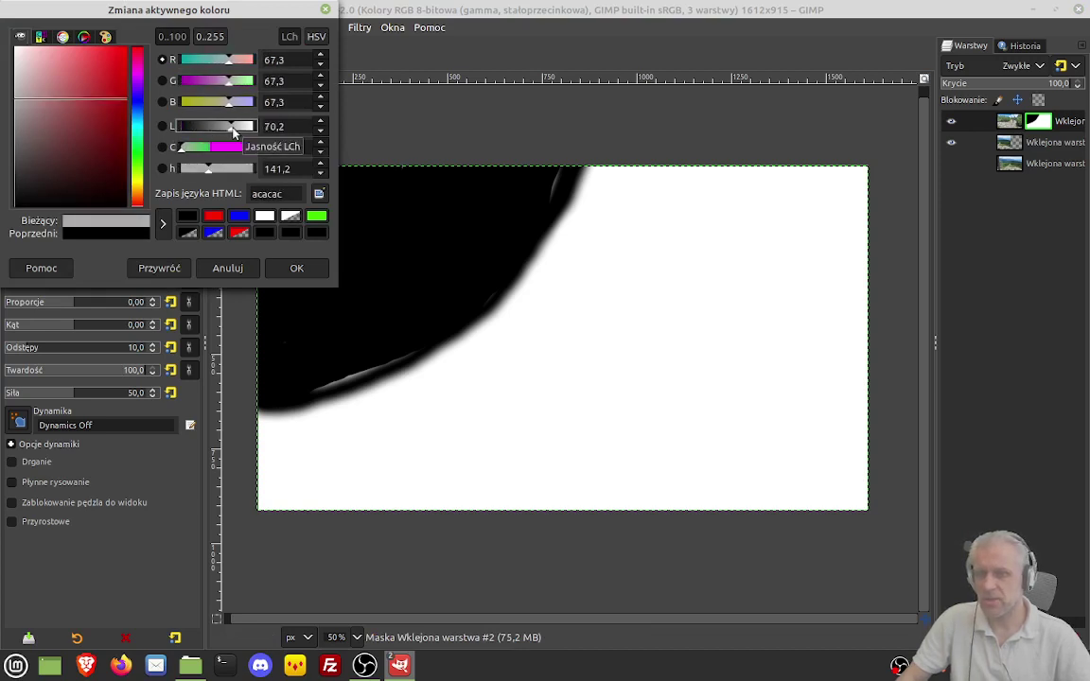
{"action": "mouse_move", "coordinate": [442, 410]}
{"action": "left_mouse_down"}
{"action": "mouse_move", "coordinate": [453, 404]}
{"action": "mouse_move", "coordinate": [435, 473]}
{"action": "left_mouse_up"}
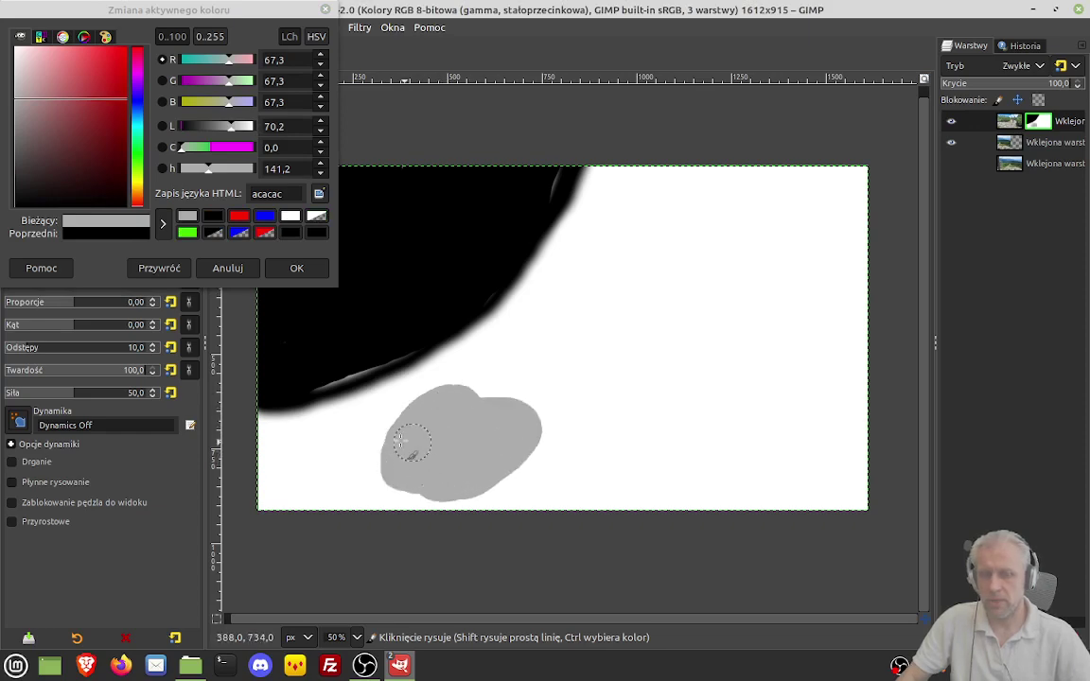
{"action": "left_click", "coordinate": [296, 270]}
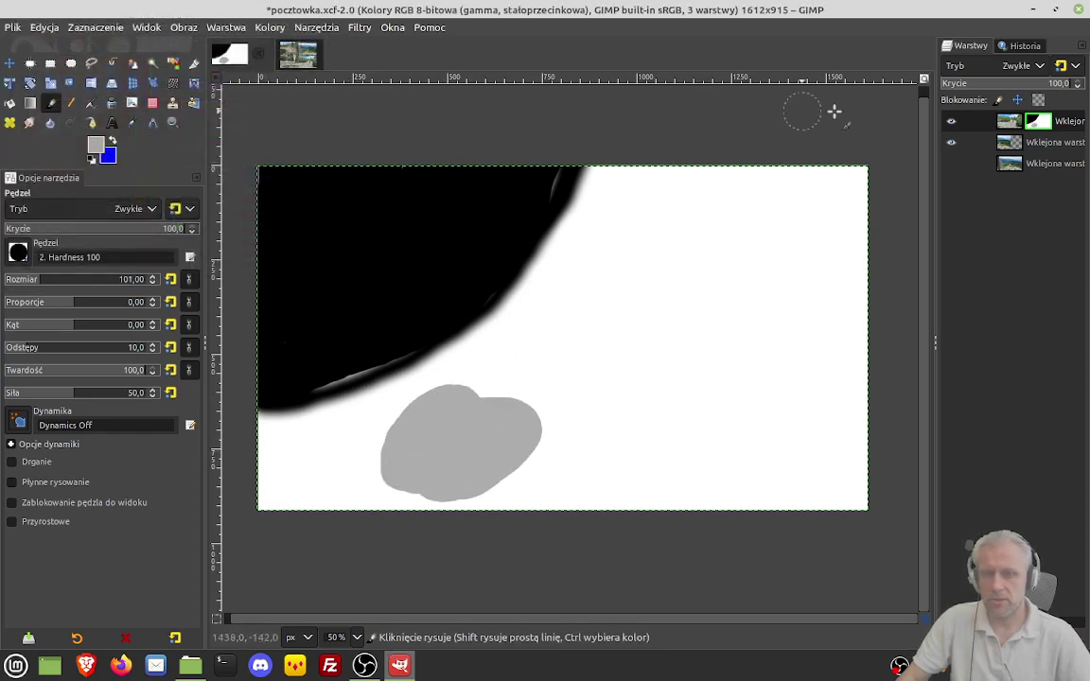
- Turn off Show Layer Mask, undo the grey patch, and paint the whole mask white
{"action": "right_click", "coordinate": [1010, 123]}
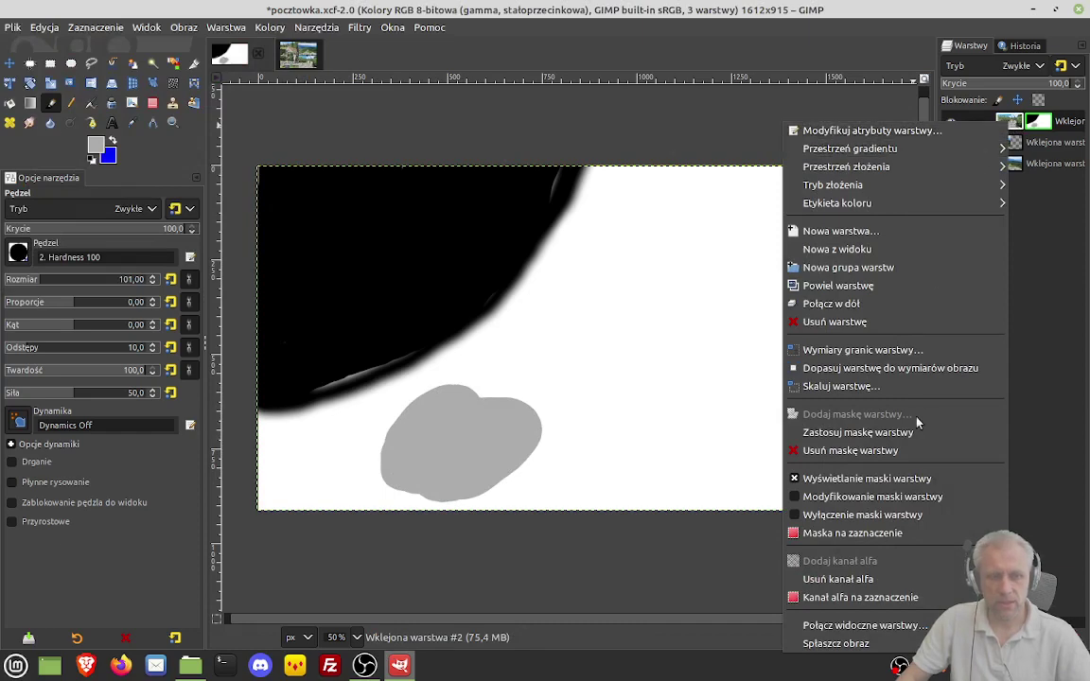
{"action": "left_click", "coordinate": [887, 481]}
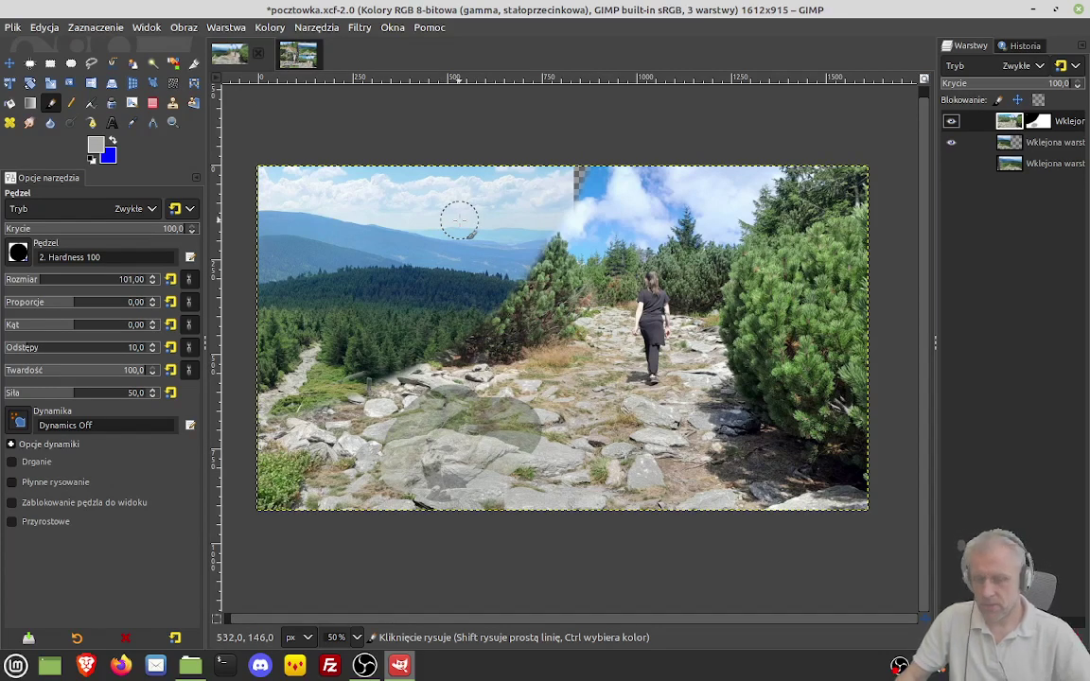
{"action": "key", "text": "alt"}
{"action": "key", "text": "alt"}
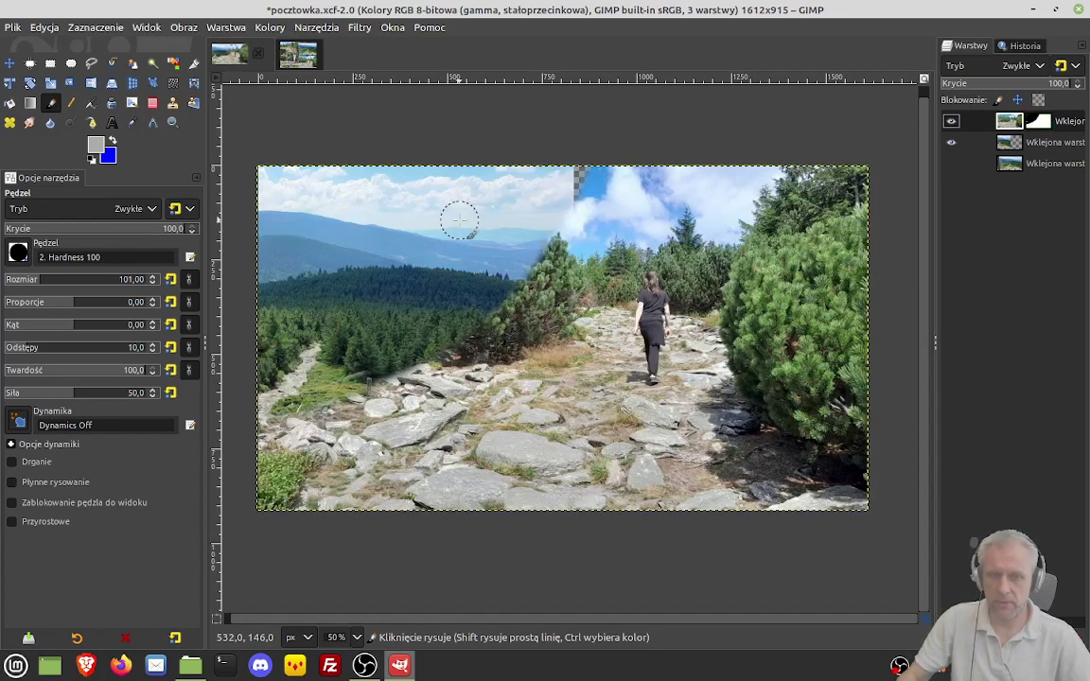
{"action": "left_click_drag", "start_coordinate": [459, 221], "coordinate": [616, 142]}
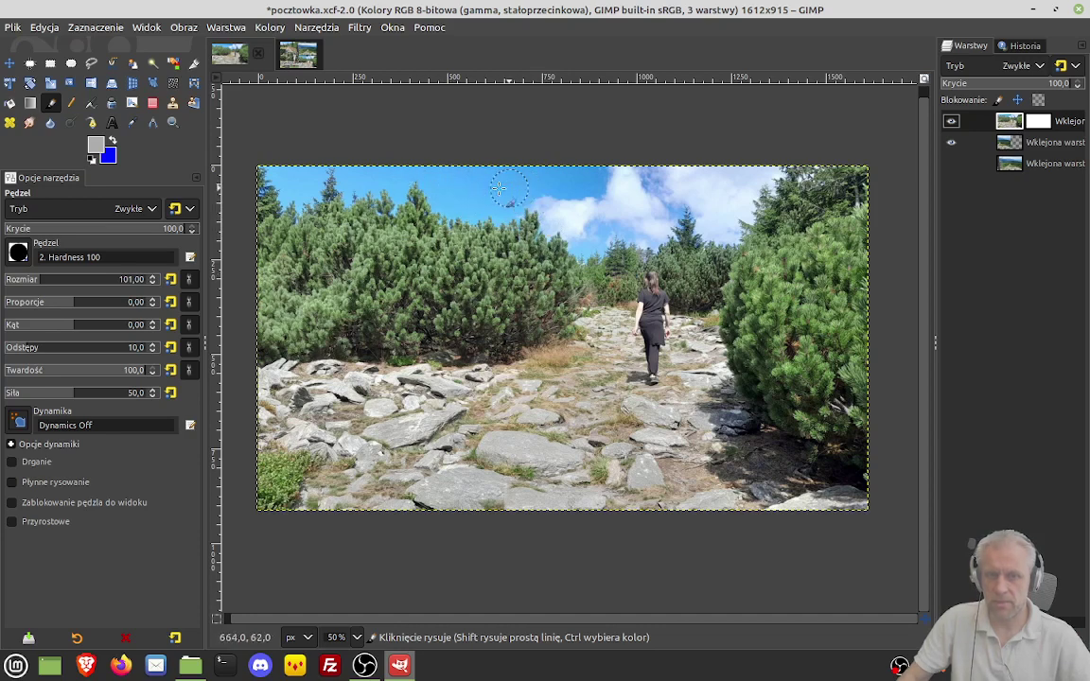
{"action": "left_click", "coordinate": [1038, 121]}
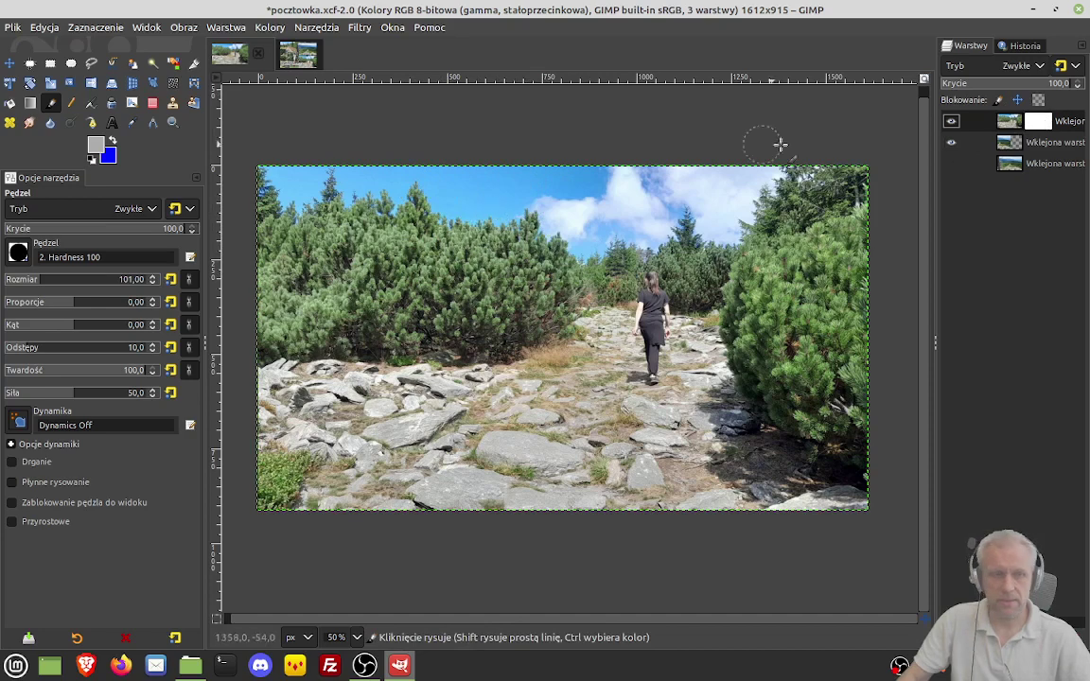
- Display the layer mask and choose the Gradient tool with a foreground-to-background blend
{"action": "right_click", "coordinate": [1013, 124]}
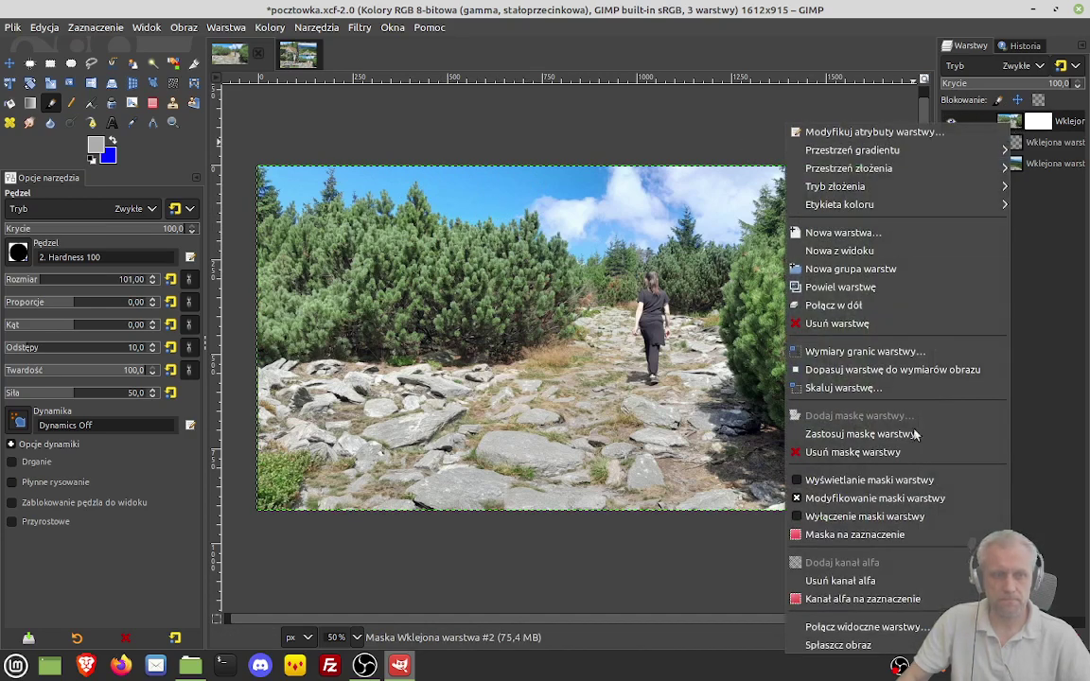
{"action": "left_click", "coordinate": [871, 480]}
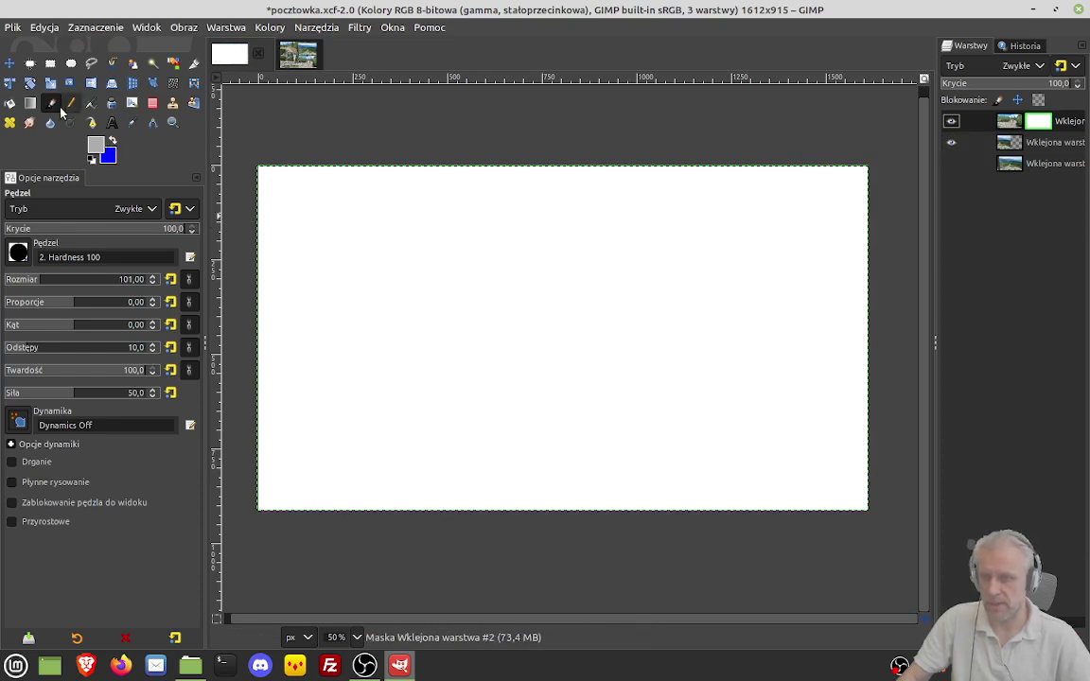
{"action": "left_click", "coordinate": [30, 103]}
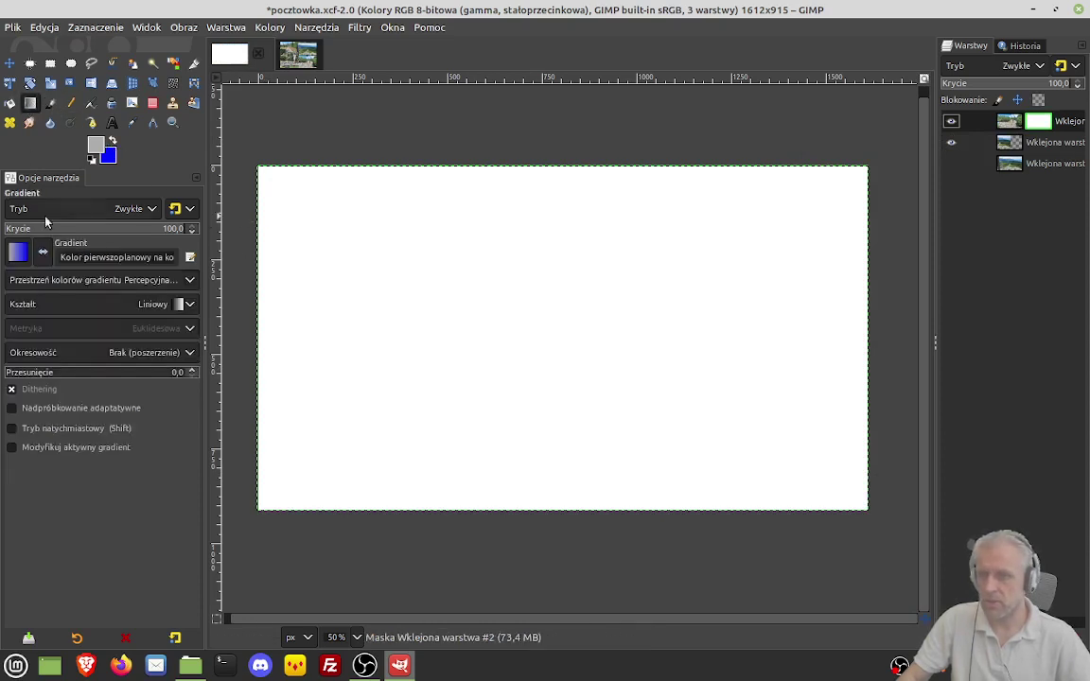
{"action": "left_click", "coordinate": [20, 254]}
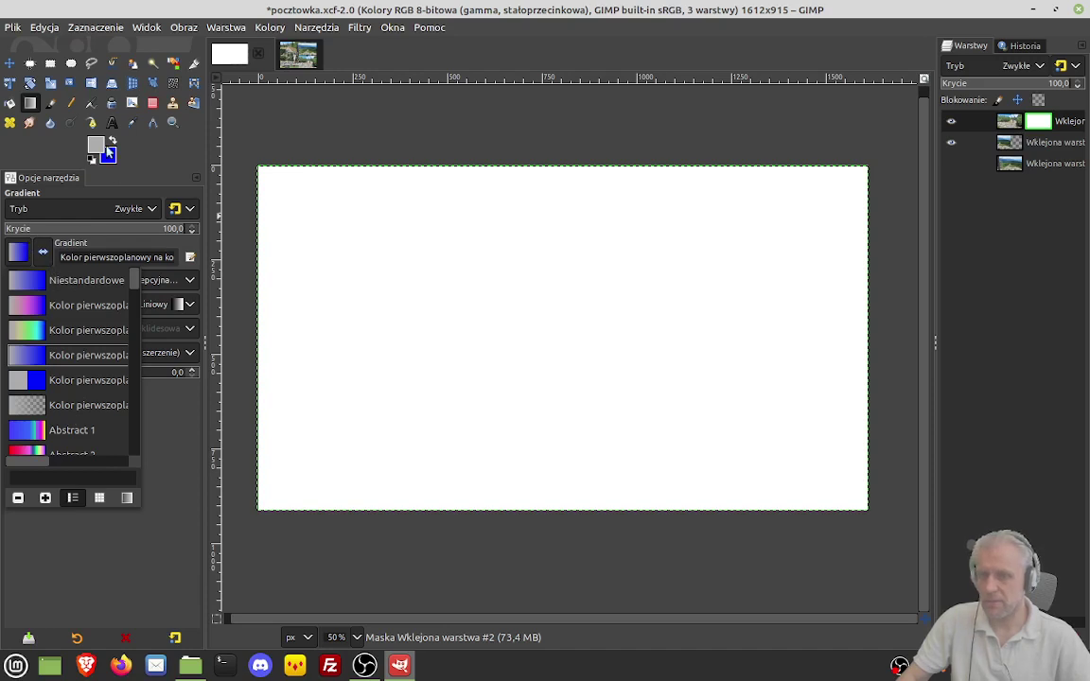
{"action": "left_click", "coordinate": [98, 145]}
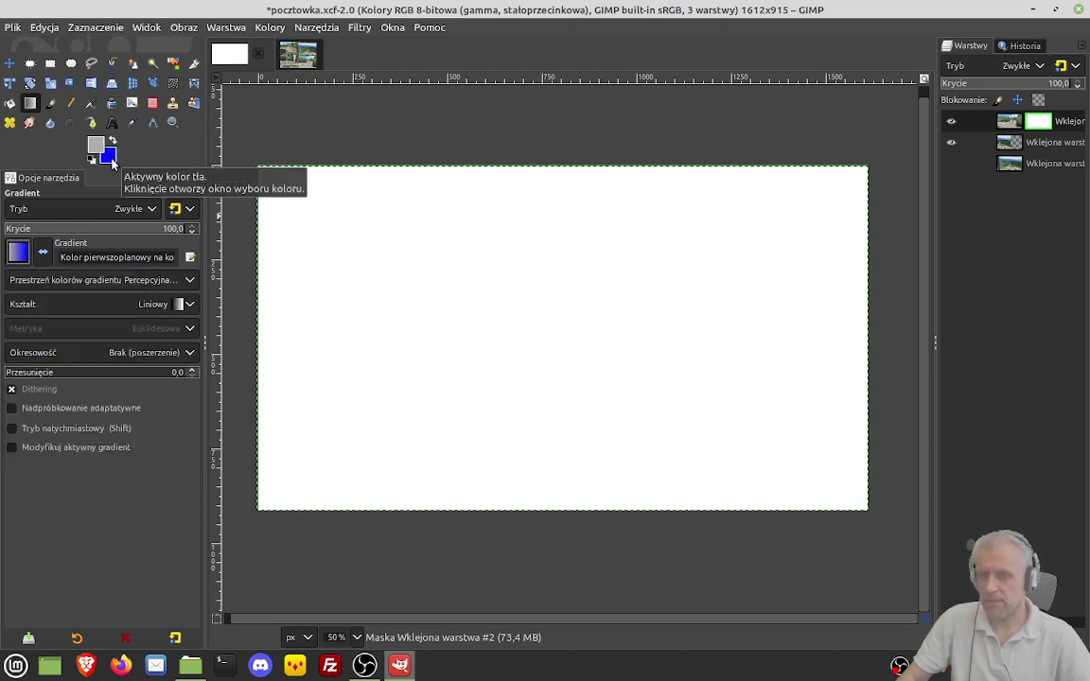
- Set the foreground colour to white and the background colour to black
{"action": "left_click", "coordinate": [98, 147]}
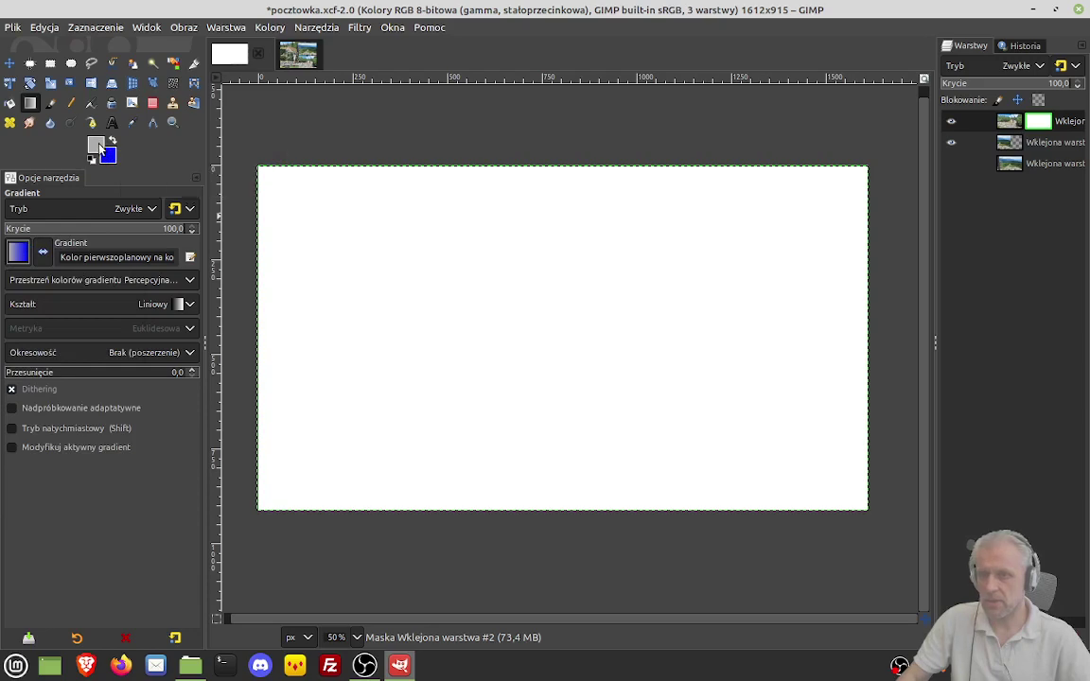
{"action": "left_click", "coordinate": [290, 218]}
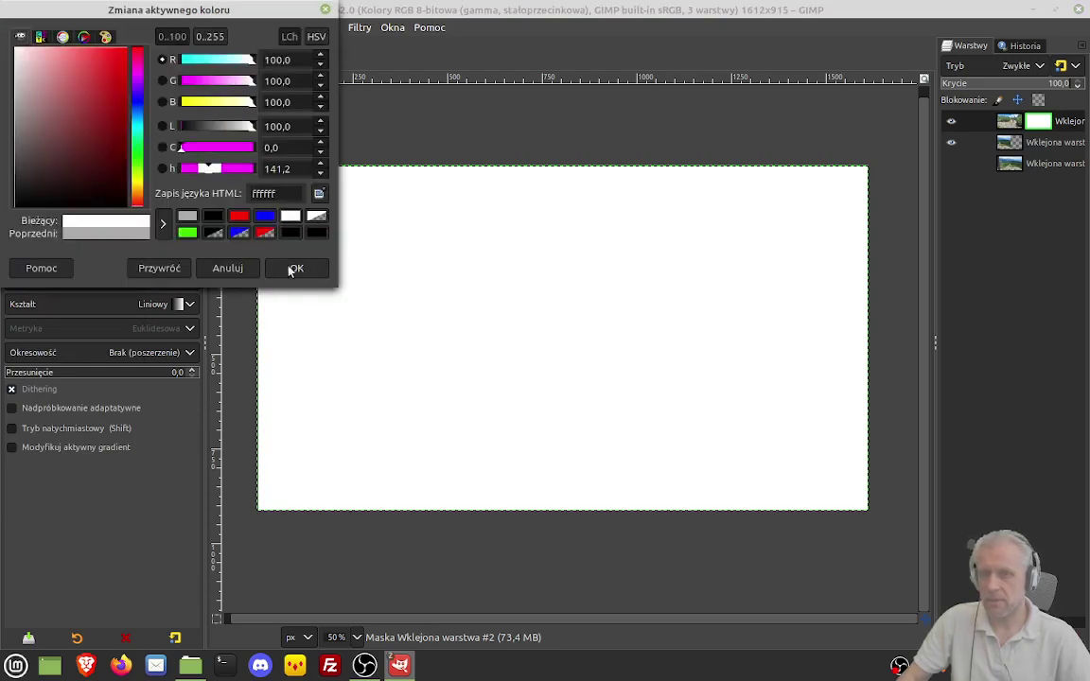
{"action": "left_click", "coordinate": [294, 268]}
{"action": "left_click", "coordinate": [110, 154]}
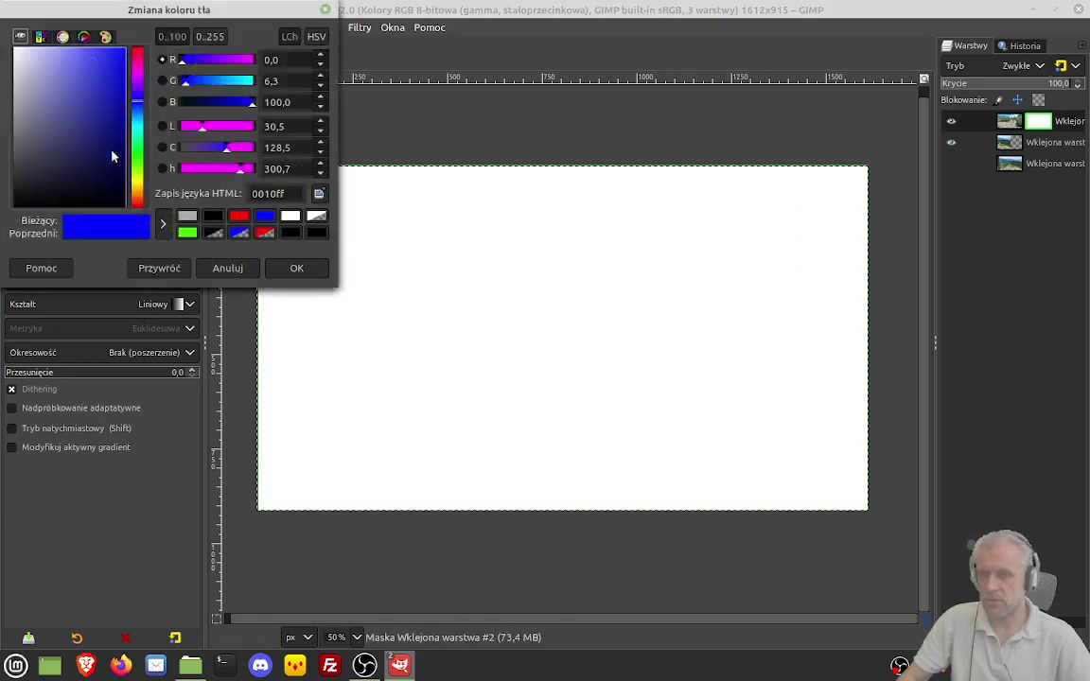
{"action": "left_click", "coordinate": [214, 218]}
{"action": "left_click", "coordinate": [296, 269]}
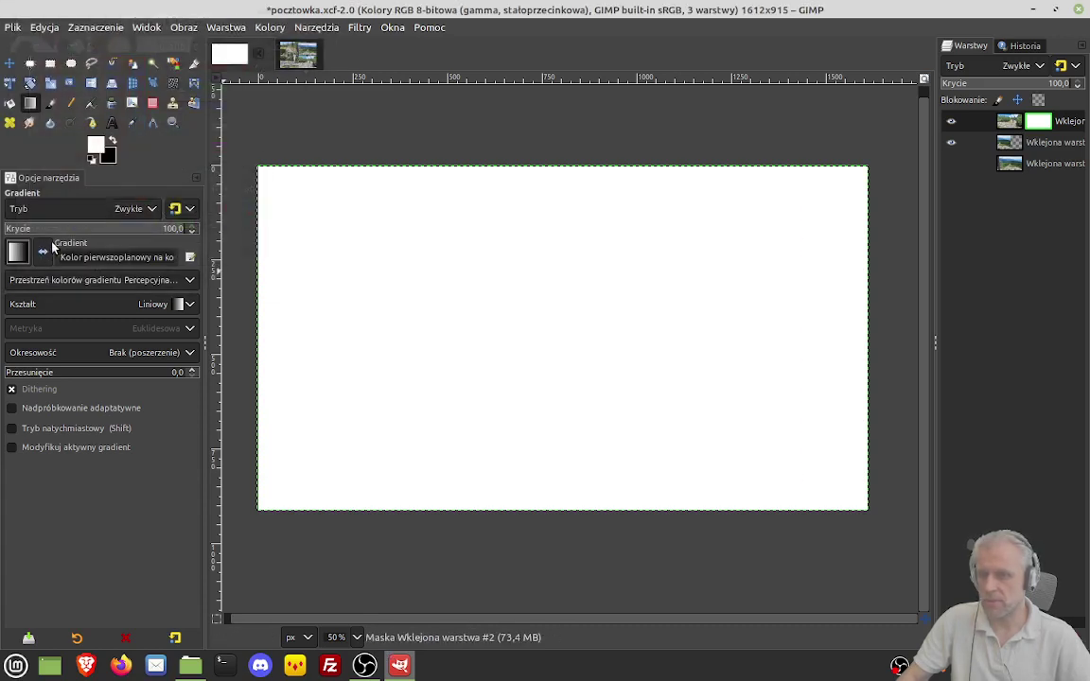
- Apply a linear mask gradient, black at left fading to white about a third across
{"action": "mouse_move", "coordinate": [341, 305]}
{"action": "left_mouse_down"}
{"action": "mouse_move", "coordinate": [597, 304]}
{"action": "mouse_move", "coordinate": [491, 308]}
{"action": "left_mouse_up"}
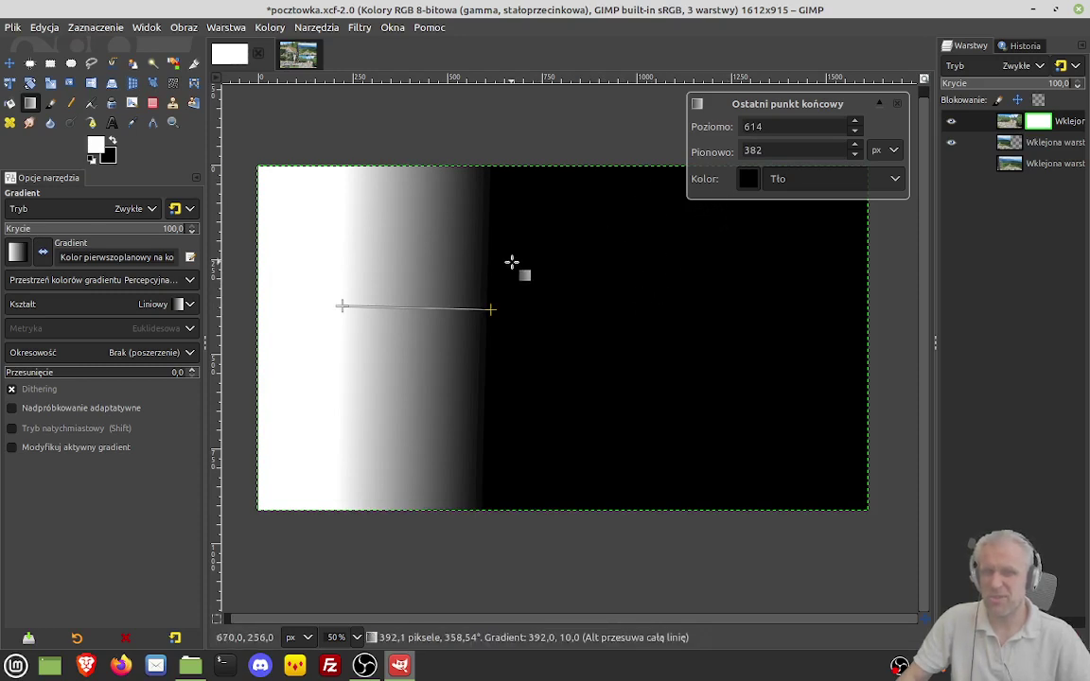
{"action": "left_click", "coordinate": [476, 272]}
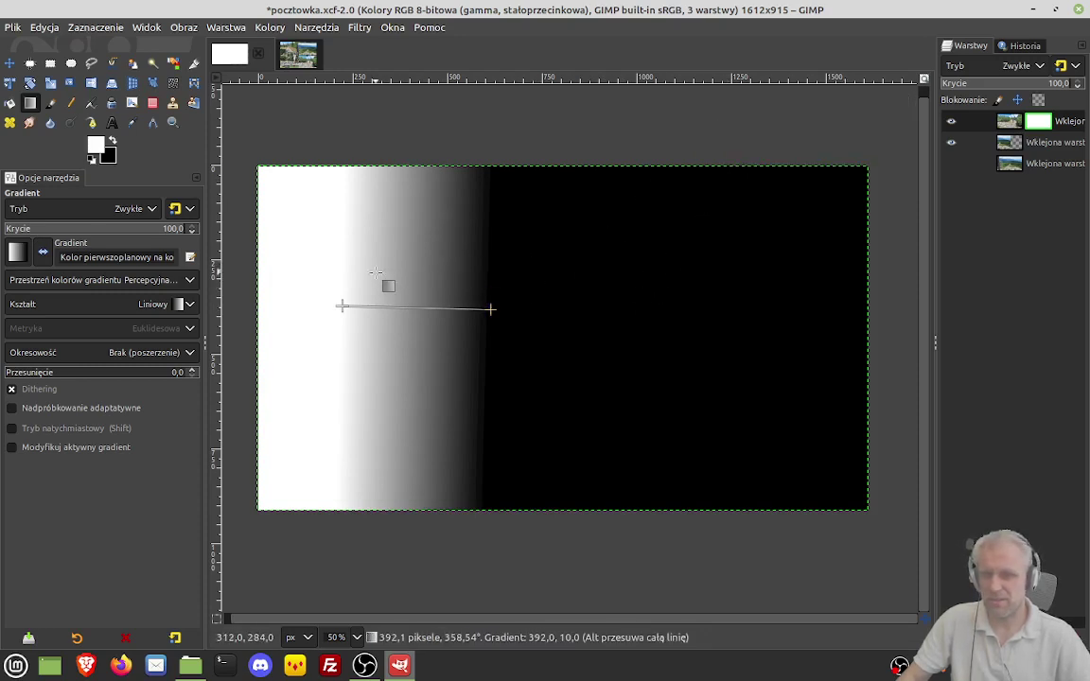
{"action": "left_click", "coordinate": [445, 274]}
{"action": "left_click_drag", "start_coordinate": [470, 284], "coordinate": [349, 282]}
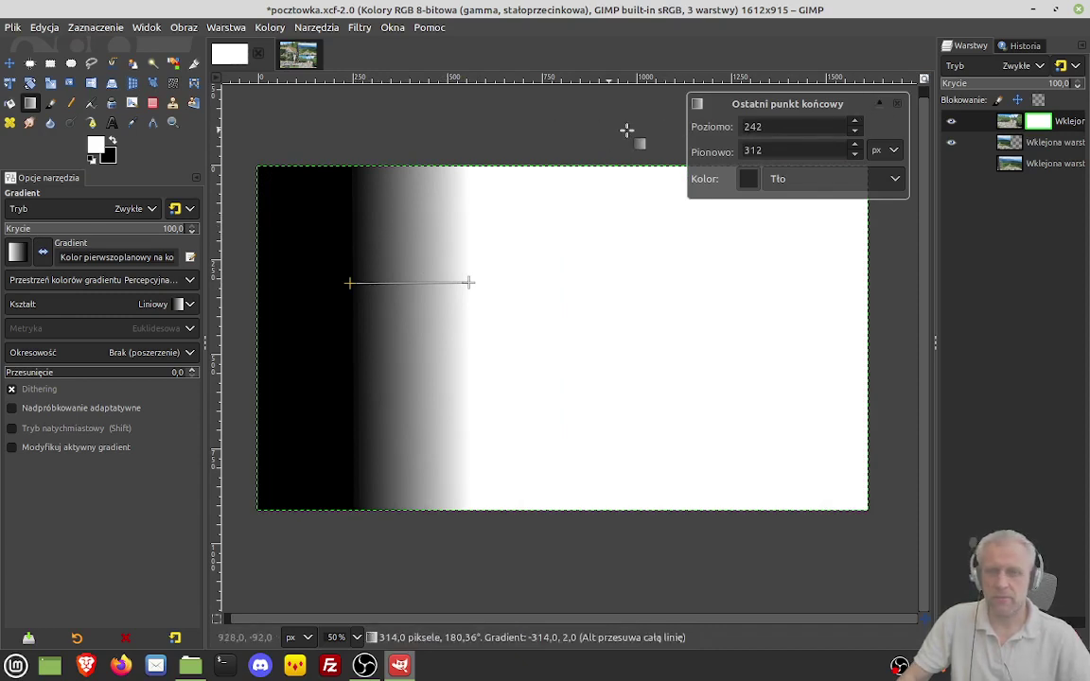
{"action": "left_click", "coordinate": [1009, 122]}
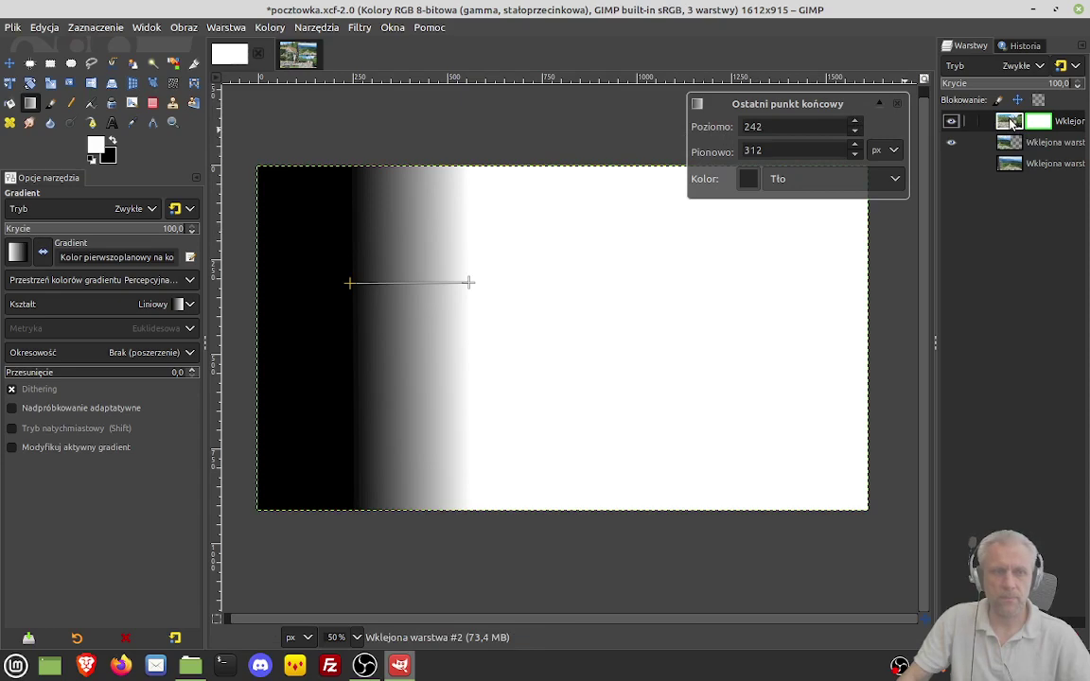
- Turn off Show Layer Mask, reselect the layer, and cancel the pending gradient with Esc
{"action": "right_click", "coordinate": [1010, 122]}
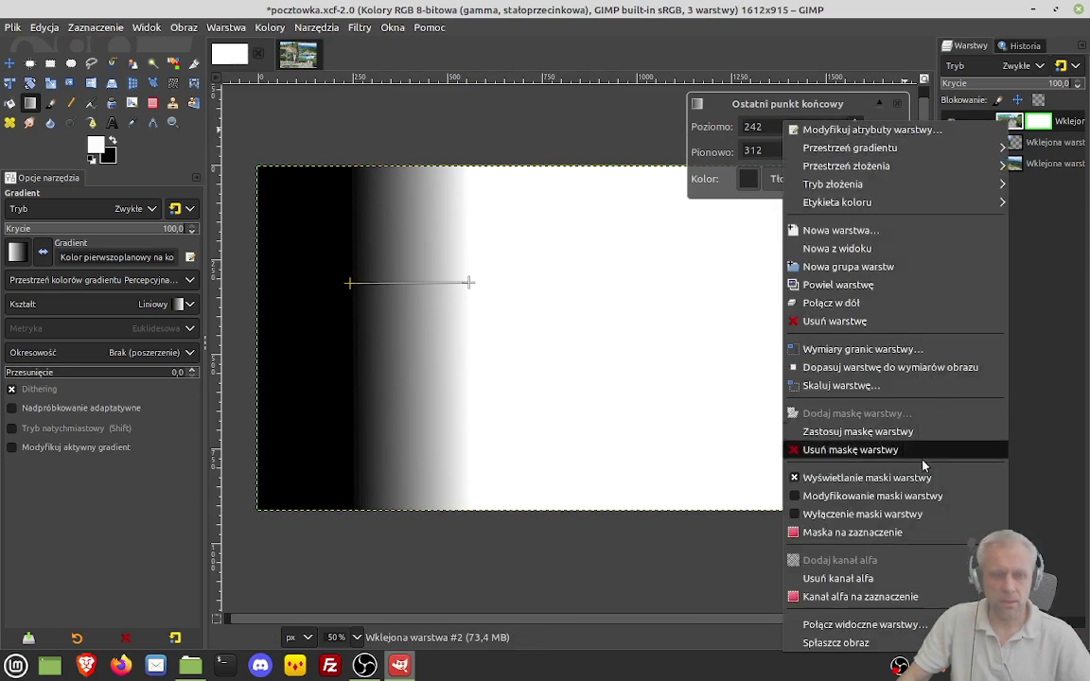
{"action": "left_click", "coordinate": [863, 476]}
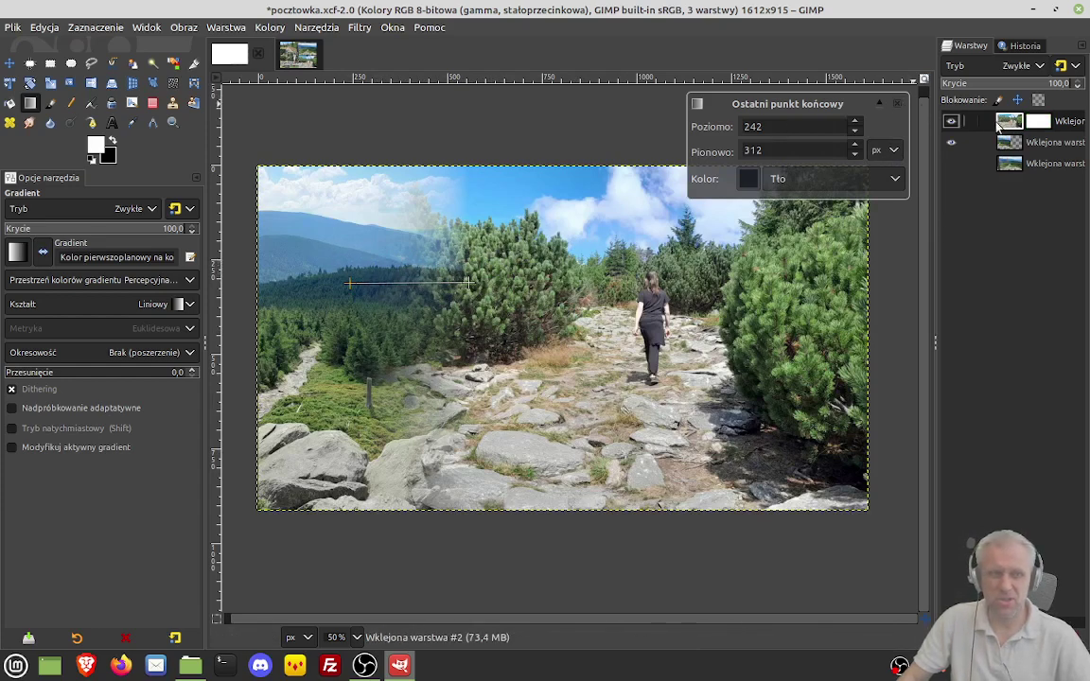
{"action": "left_click", "coordinate": [1038, 122]}
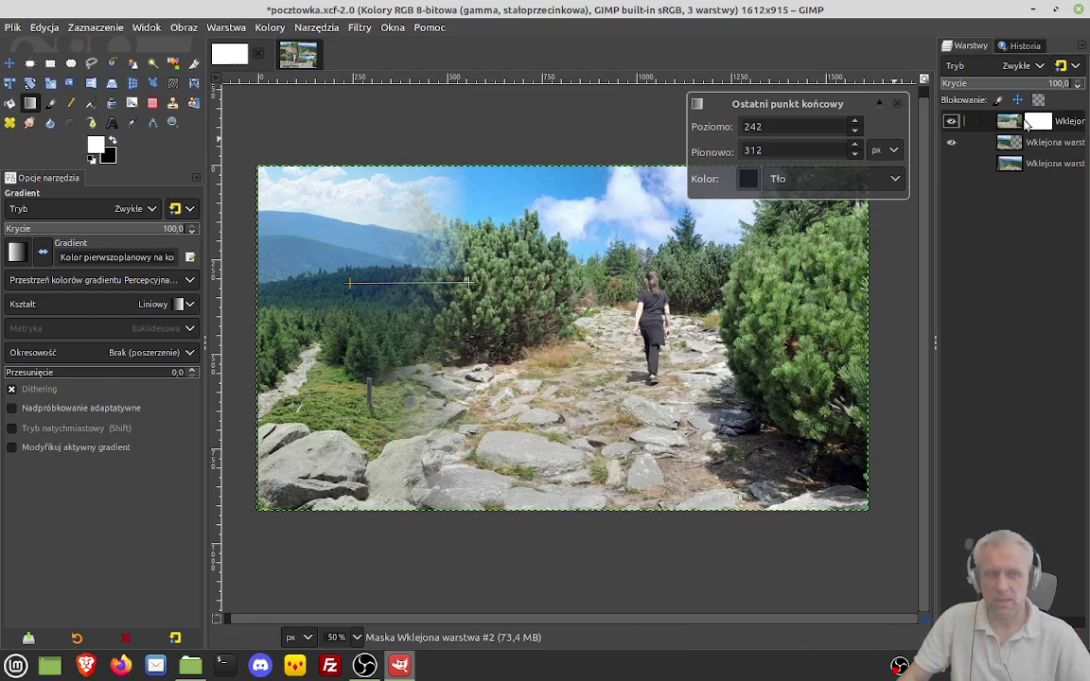
{"action": "left_click", "coordinate": [1011, 122]}
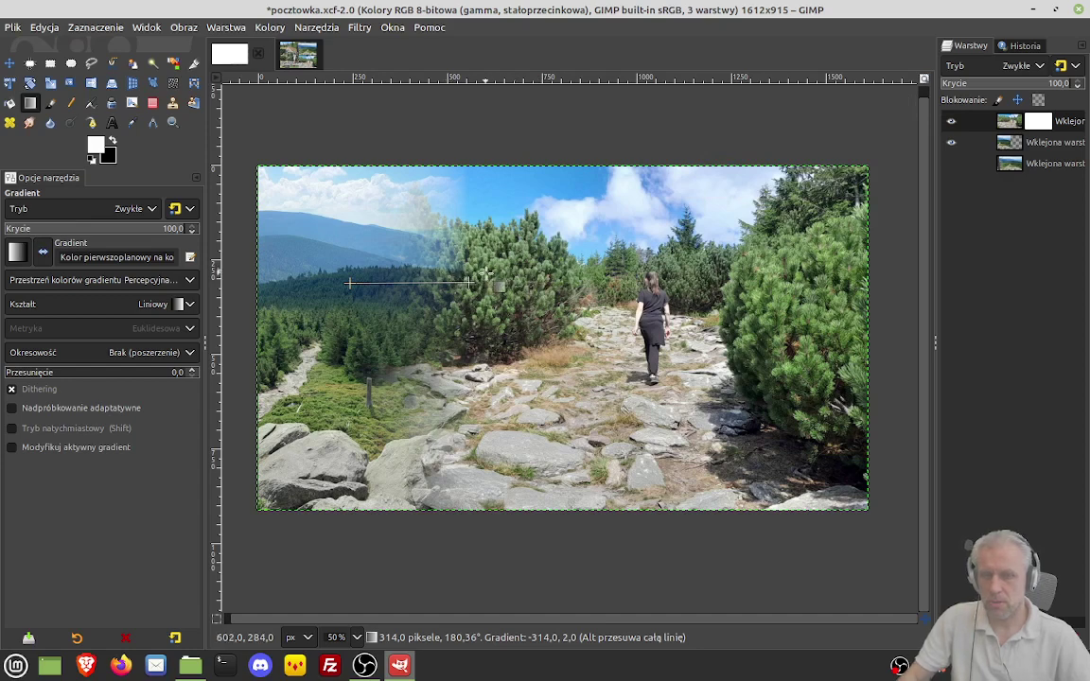
{"action": "key", "text": "Escape"}
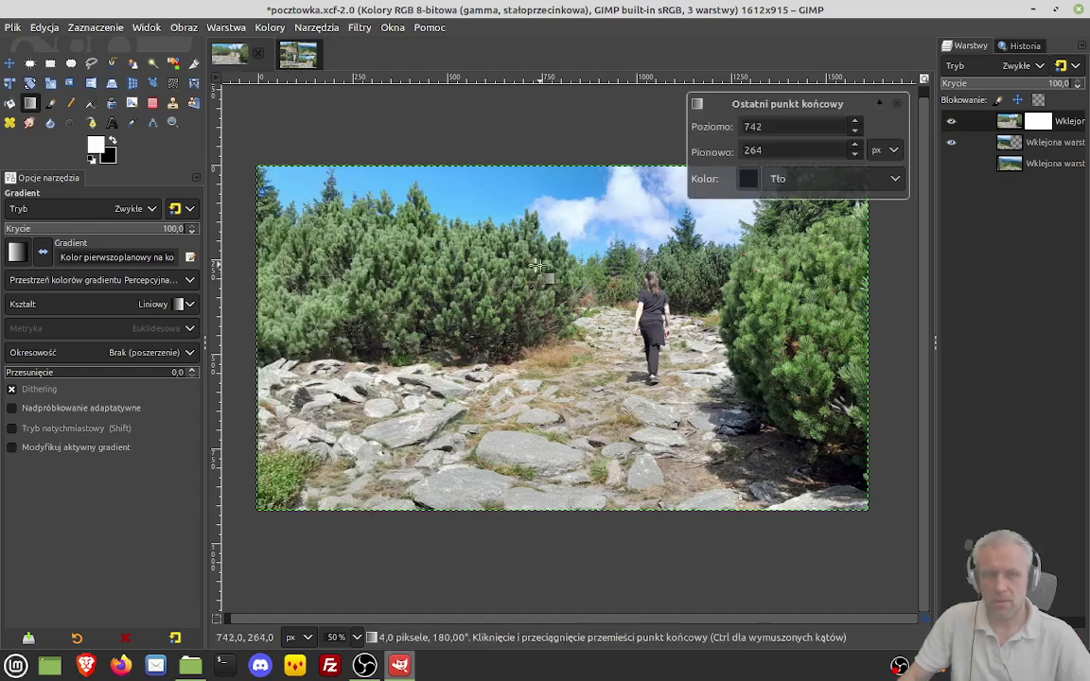
- Draw a short horizontal gradient on the layer mask so the mountains fade in from the left
{"action": "mouse_move", "coordinate": [539, 264]}
{"action": "left_mouse_down"}
{"action": "mouse_move", "coordinate": [333, 265]}
{"action": "mouse_move", "coordinate": [498, 276]}
{"action": "mouse_move", "coordinate": [486, 293]}
{"action": "mouse_move", "coordinate": [496, 307]}
{"action": "mouse_move", "coordinate": [489, 278]}
{"action": "mouse_move", "coordinate": [444, 268]}
{"action": "left_mouse_up"}
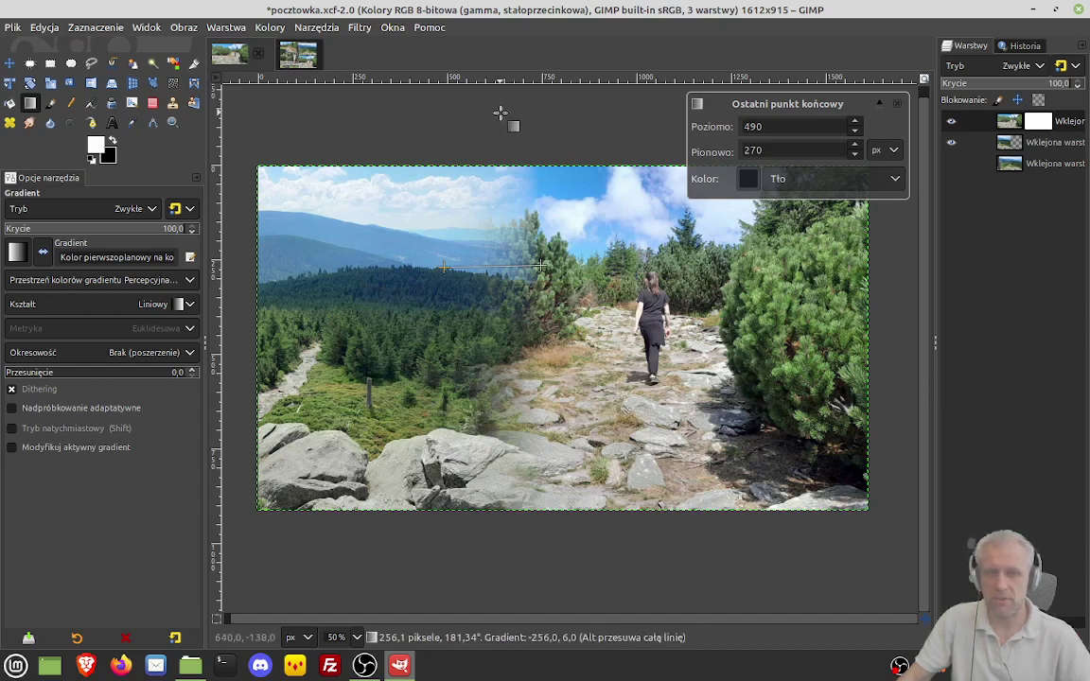
{"action": "key", "text": "Return"}
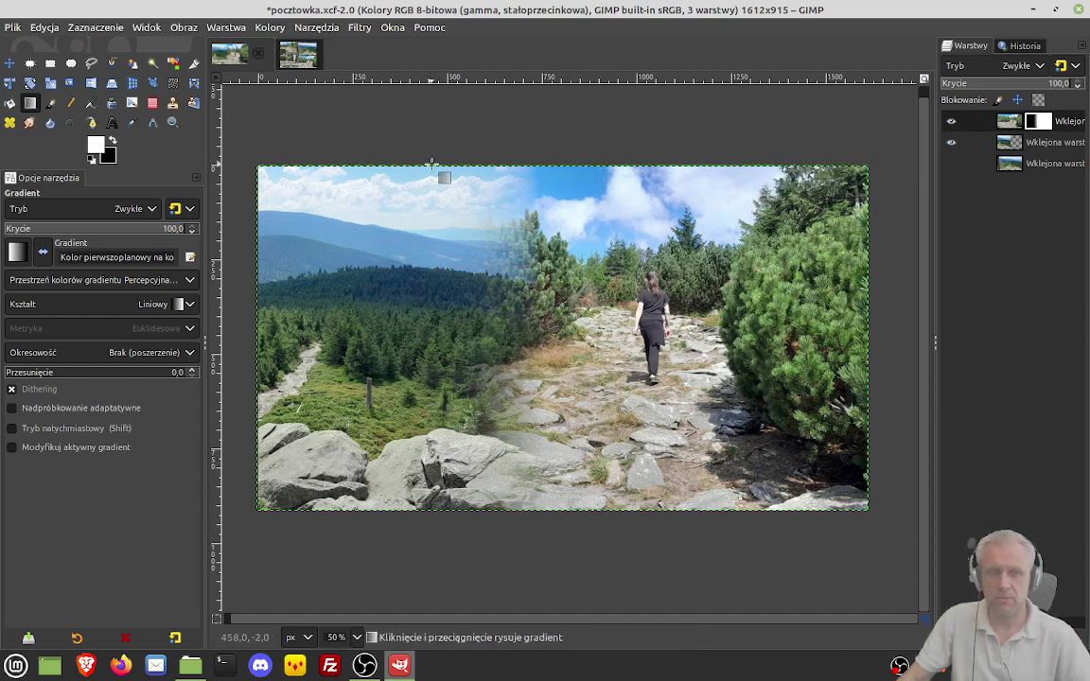
- Add white text 'Pozdrowienia z Kotliny Kłodzkiej' over the lower rocks, widening the text box
{"action": "left_click", "coordinate": [111, 122]}
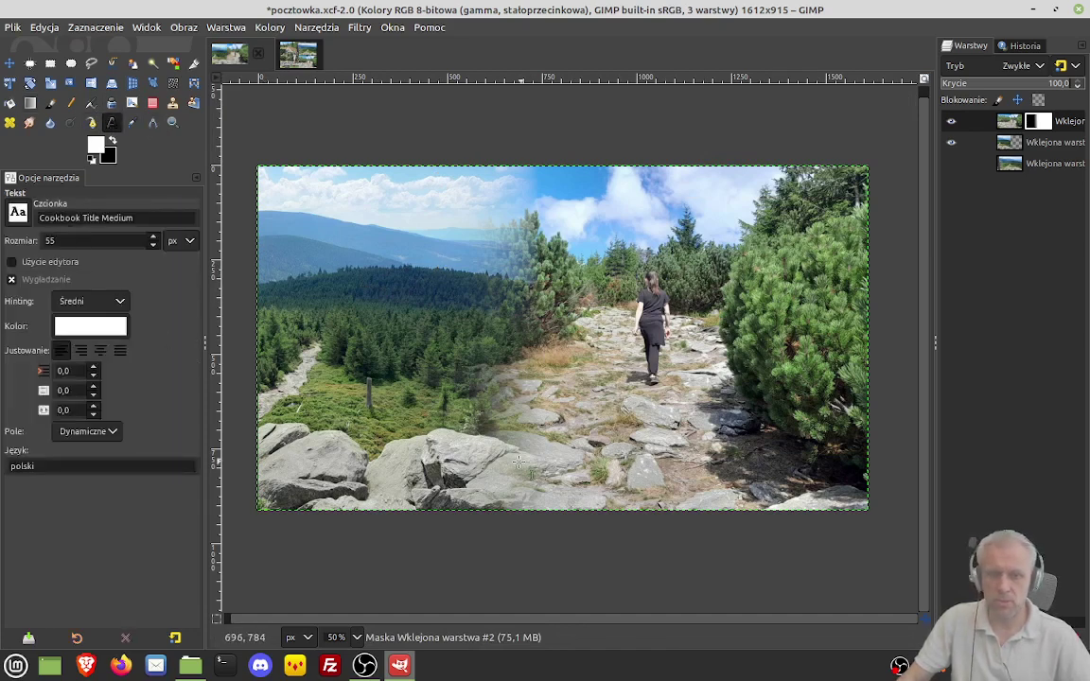
{"action": "left_click", "coordinate": [431, 451]}
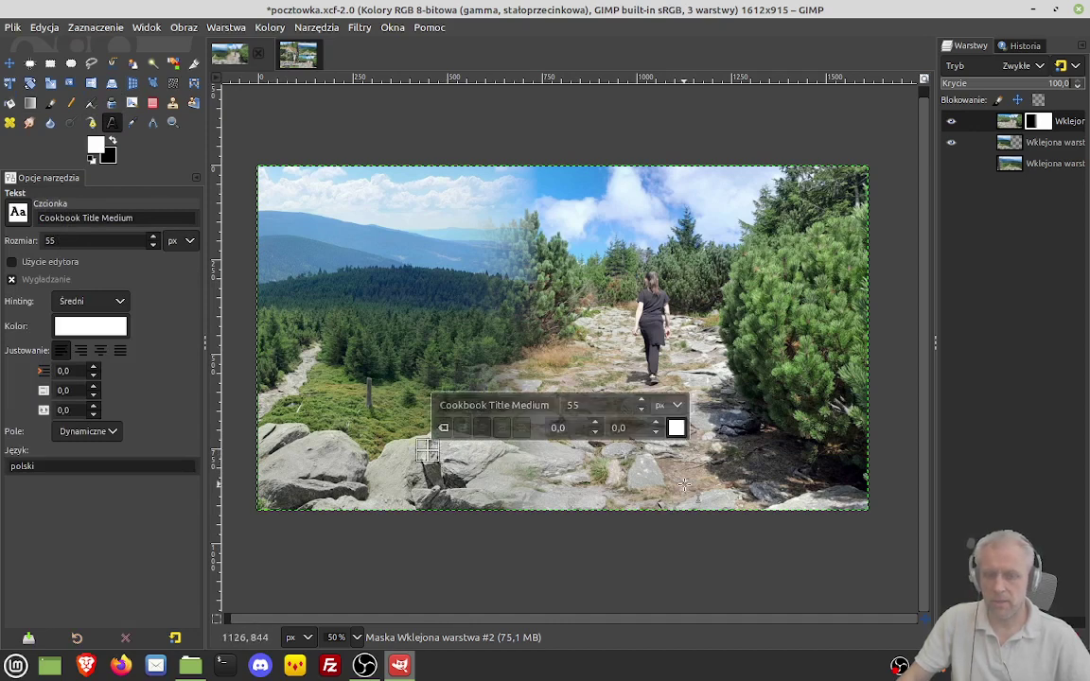
{"action": "type", "text": "Po"}
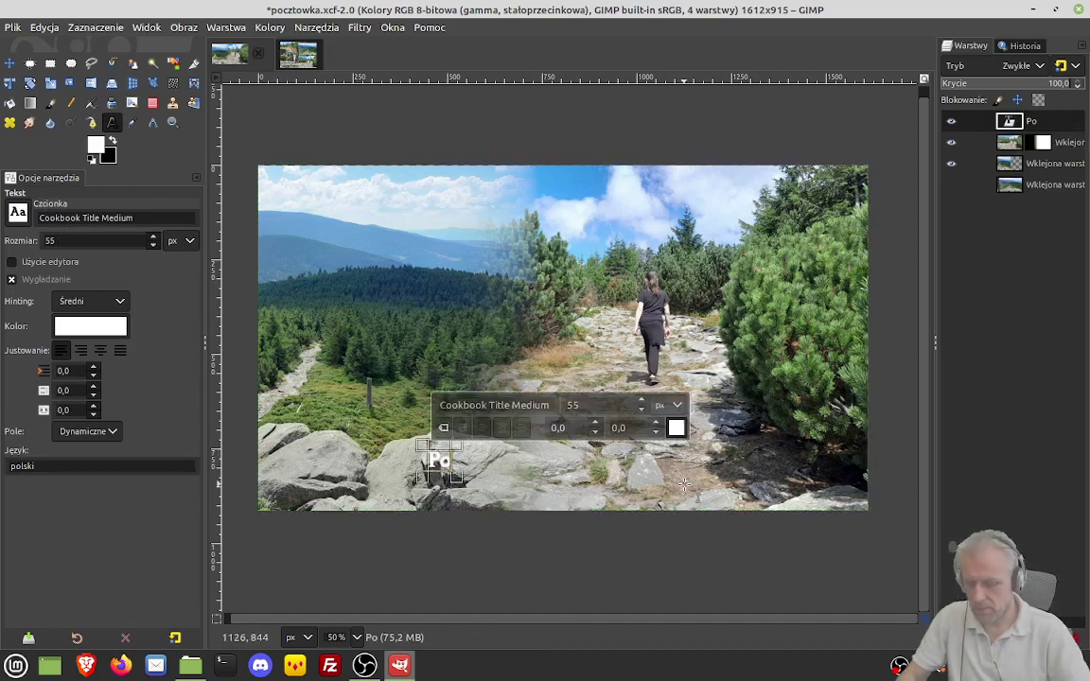
{"action": "type", "text": "zdrownie"}
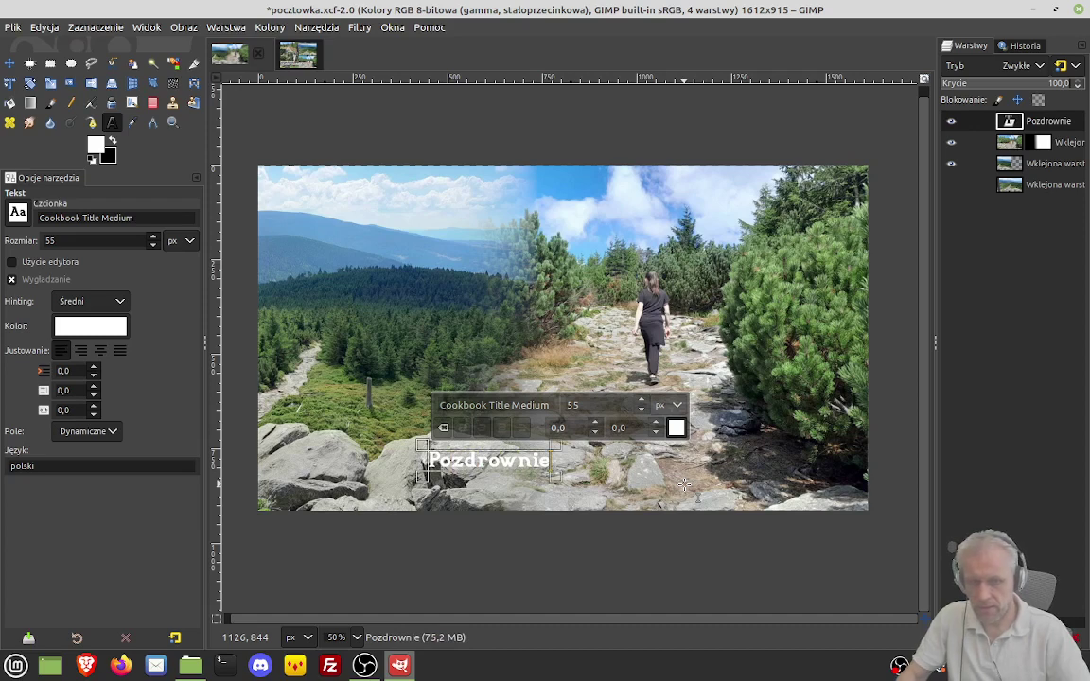
{"action": "key", "text": "BackSpace"}
{"action": "key", "text": "BackSpace"}
{"action": "key", "text": "BackSpace"}
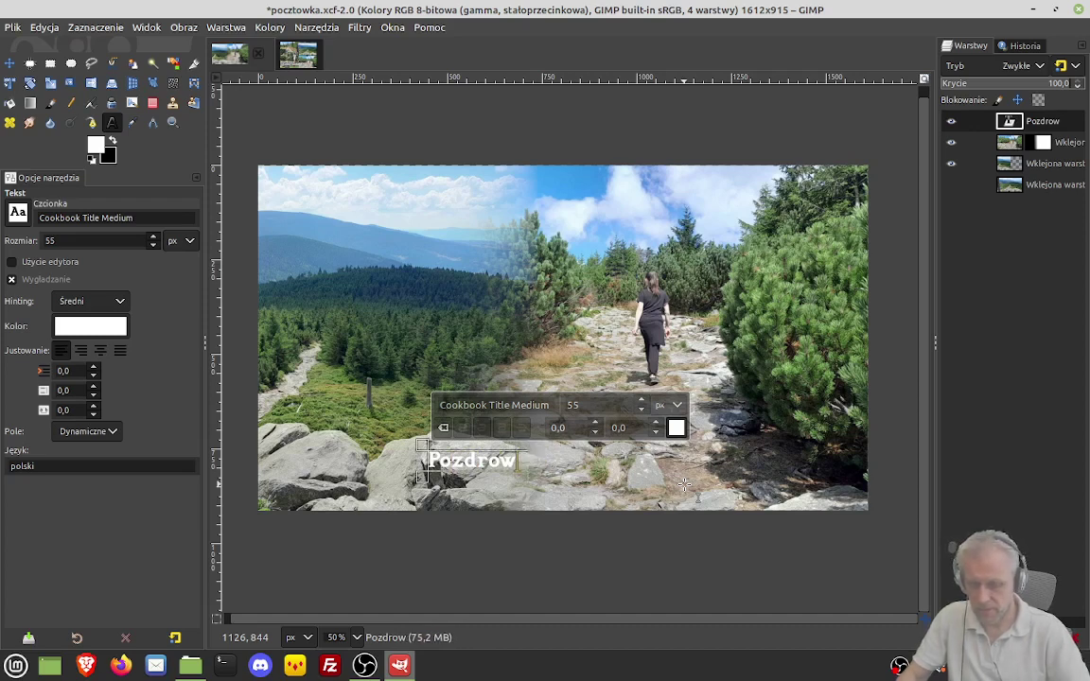
{"action": "type", "text": "ieia"}
{"action": "key", "text": "BackSpace"}
{"action": "key", "text": "BackSpace"}
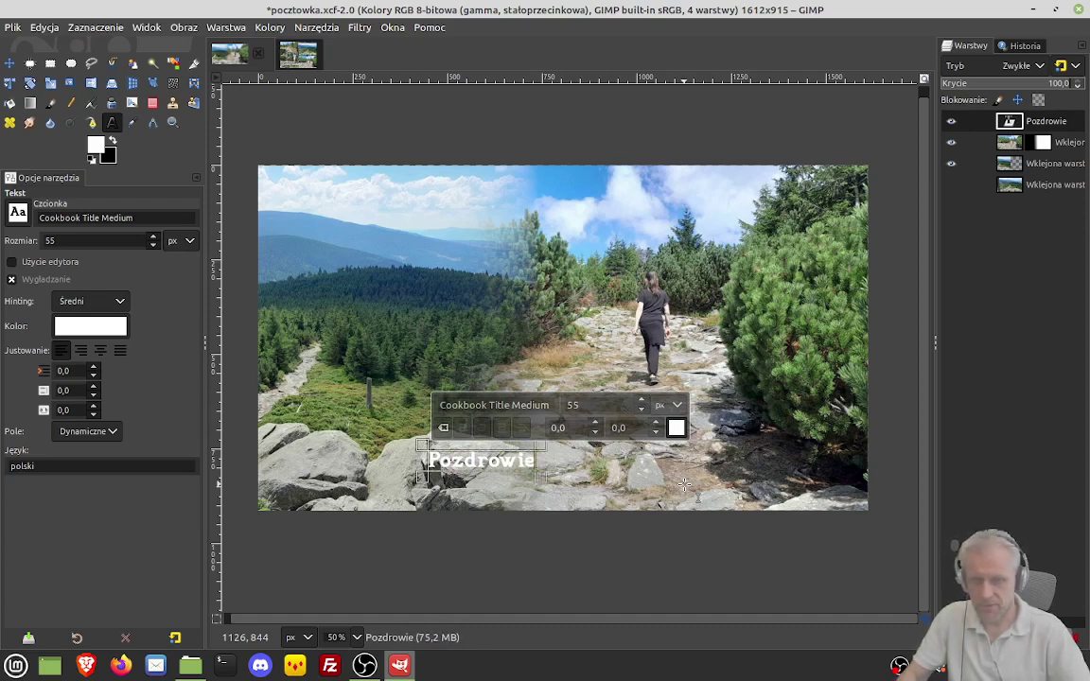
{"action": "type", "text": "nia z"}
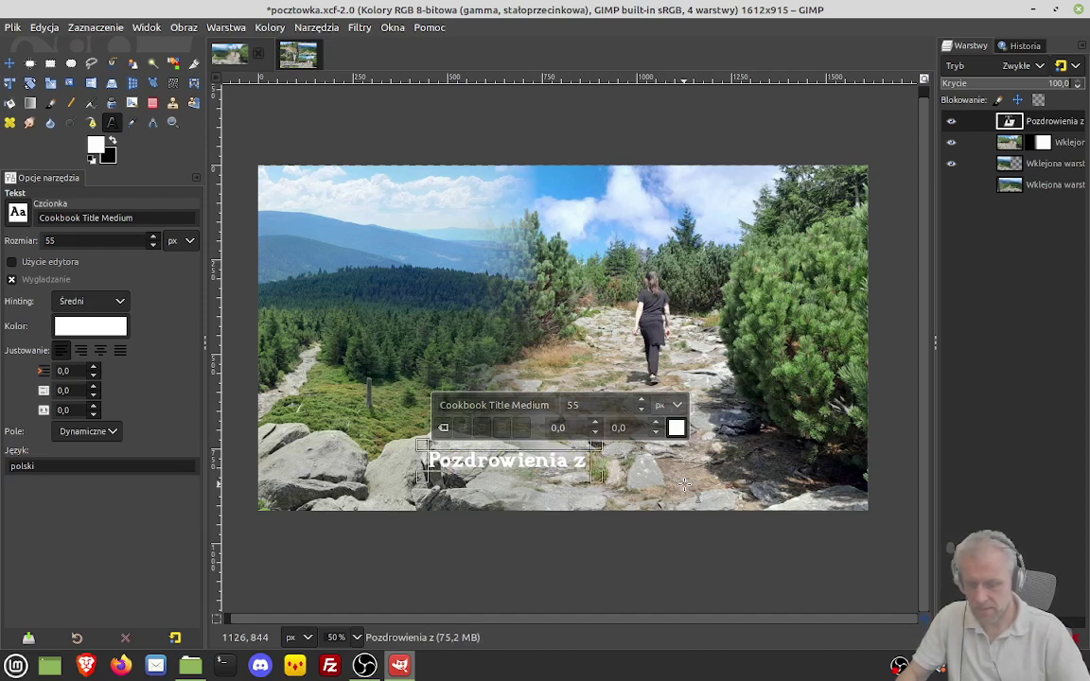
{"action": "type", "text": " Kotliny"}
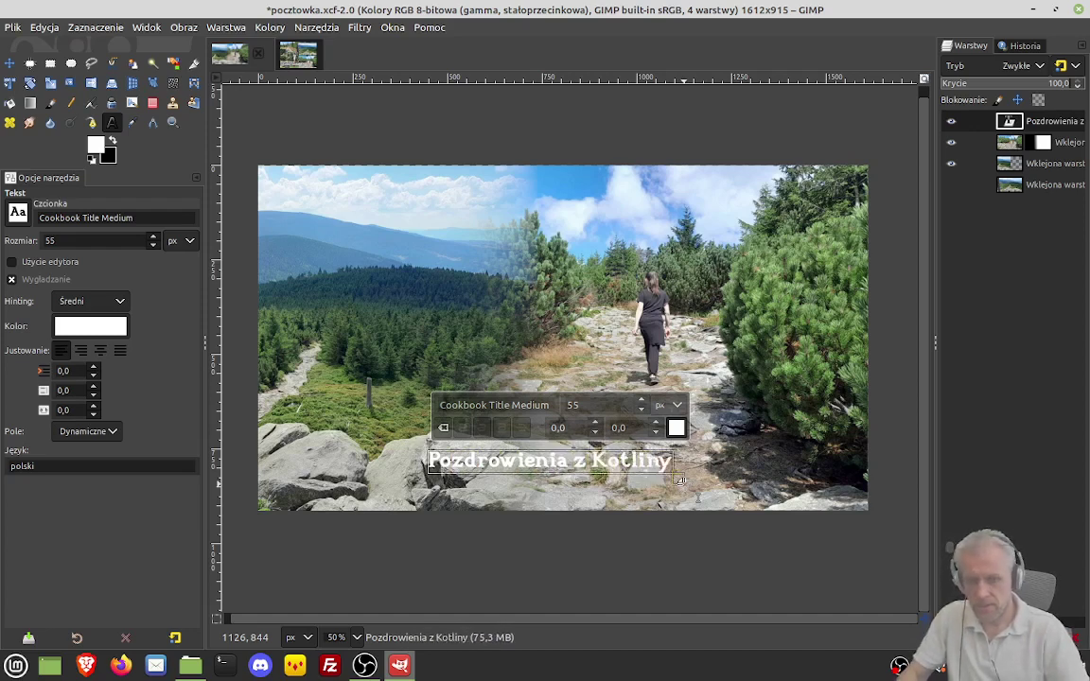
{"action": "left_click_drag", "start_coordinate": [679, 479], "coordinate": [681, 485]}
{"action": "type", "text": "Kłodzk"}
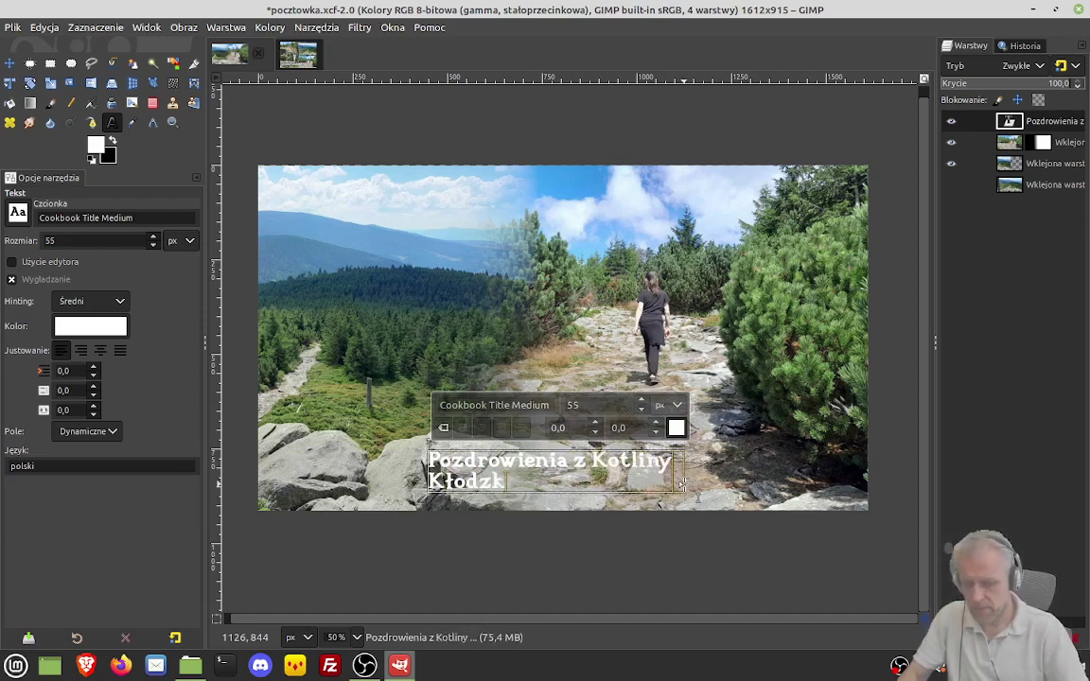
{"action": "type", "text": "iej"}
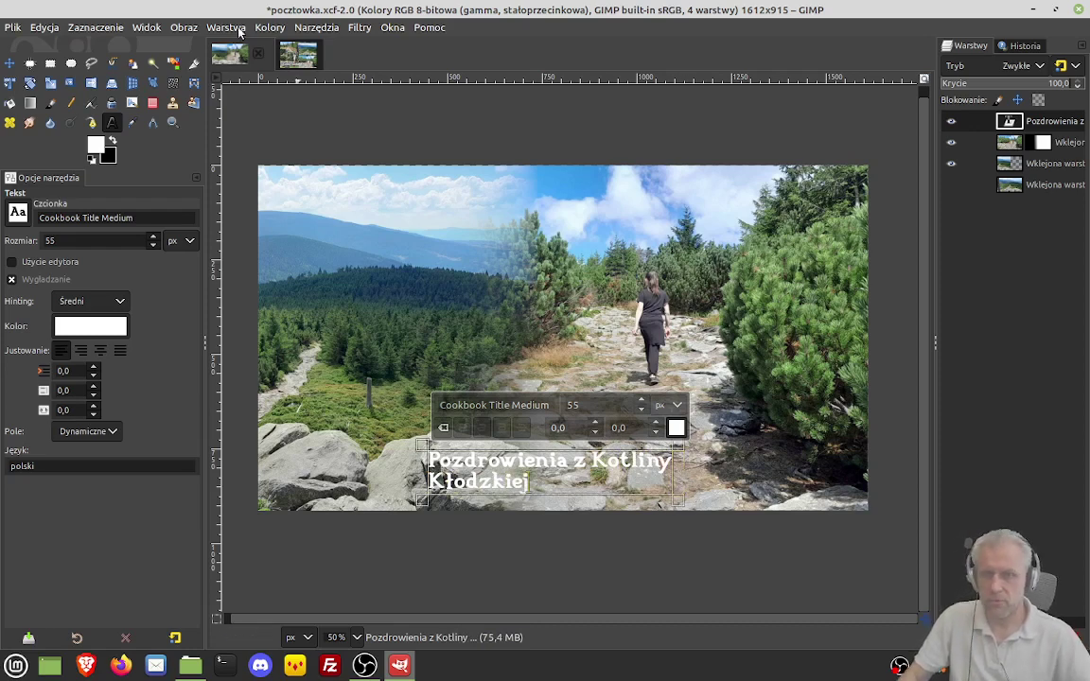
- Apply a black drop shadow to the text: offset 6.038, blur 6.46, opacity 2.0
{"action": "left_click", "coordinate": [360, 28]}
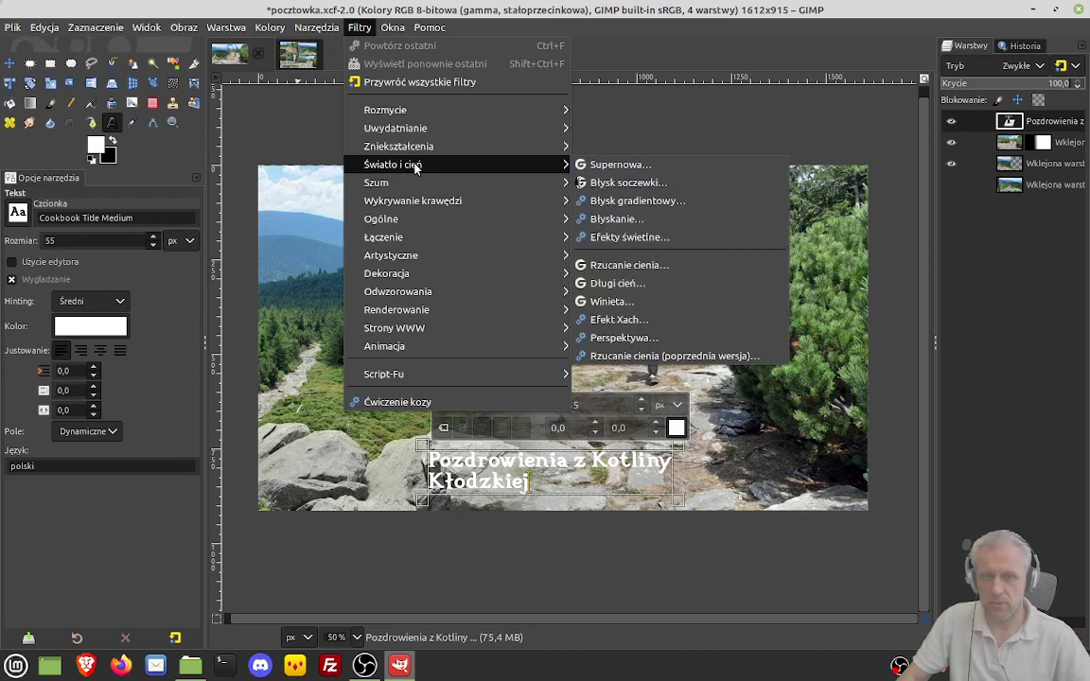
{"action": "left_click", "coordinate": [629, 264]}
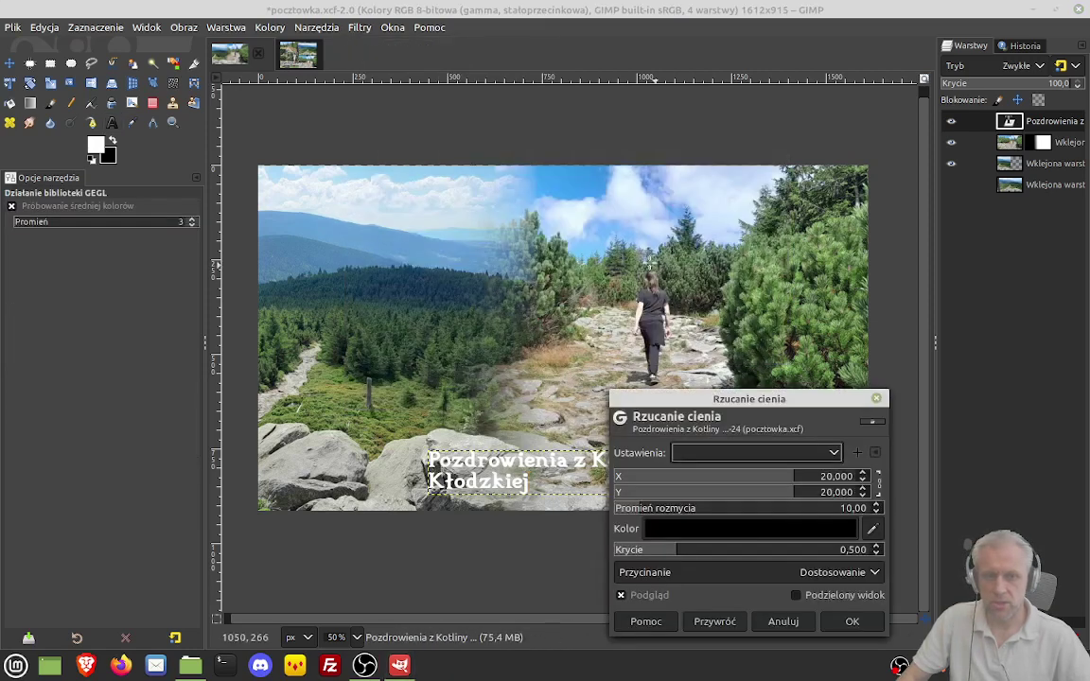
{"action": "left_click_drag", "start_coordinate": [791, 474], "coordinate": [717, 479]}
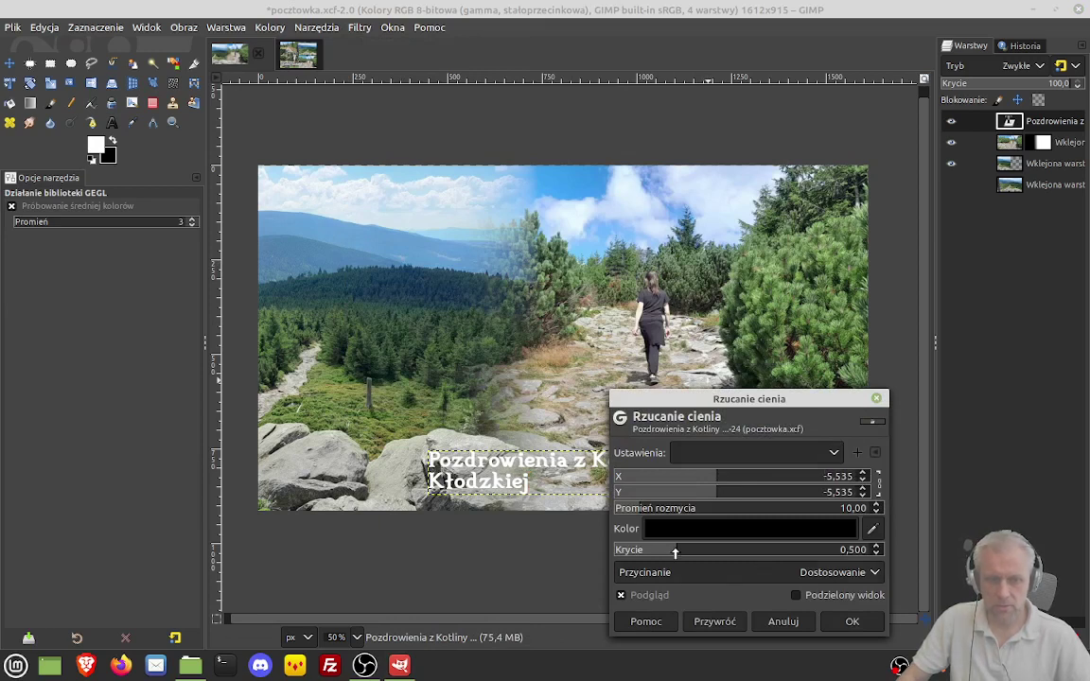
{"action": "left_click_drag", "start_coordinate": [675, 551], "coordinate": [882, 549]}
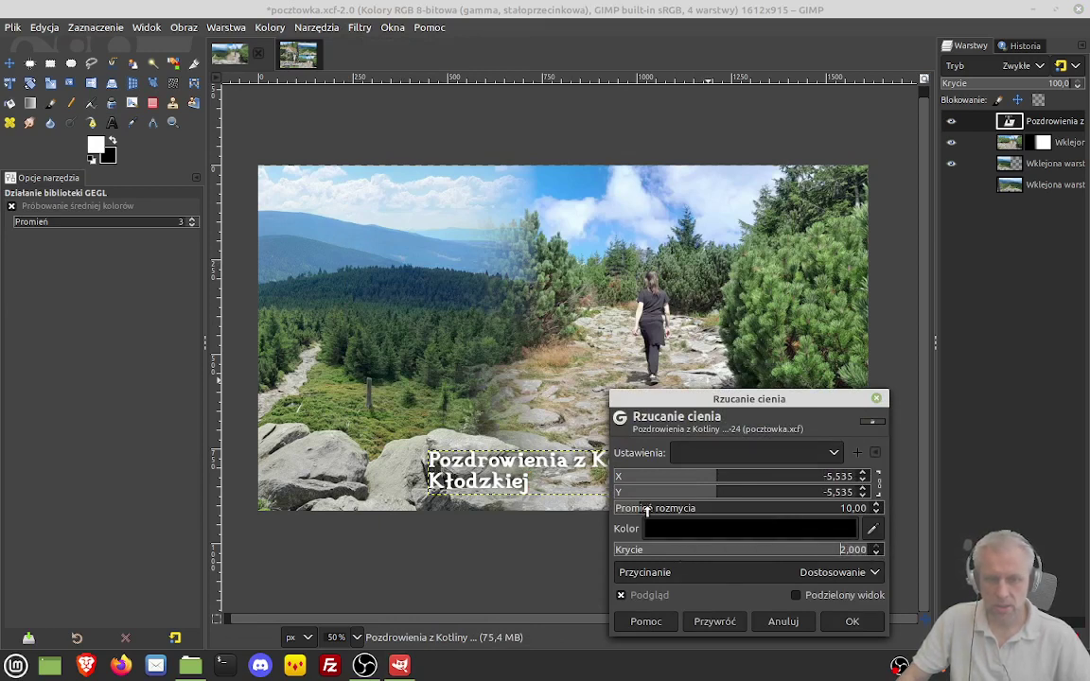
{"action": "left_click_drag", "start_coordinate": [634, 511], "coordinate": [620, 512]}
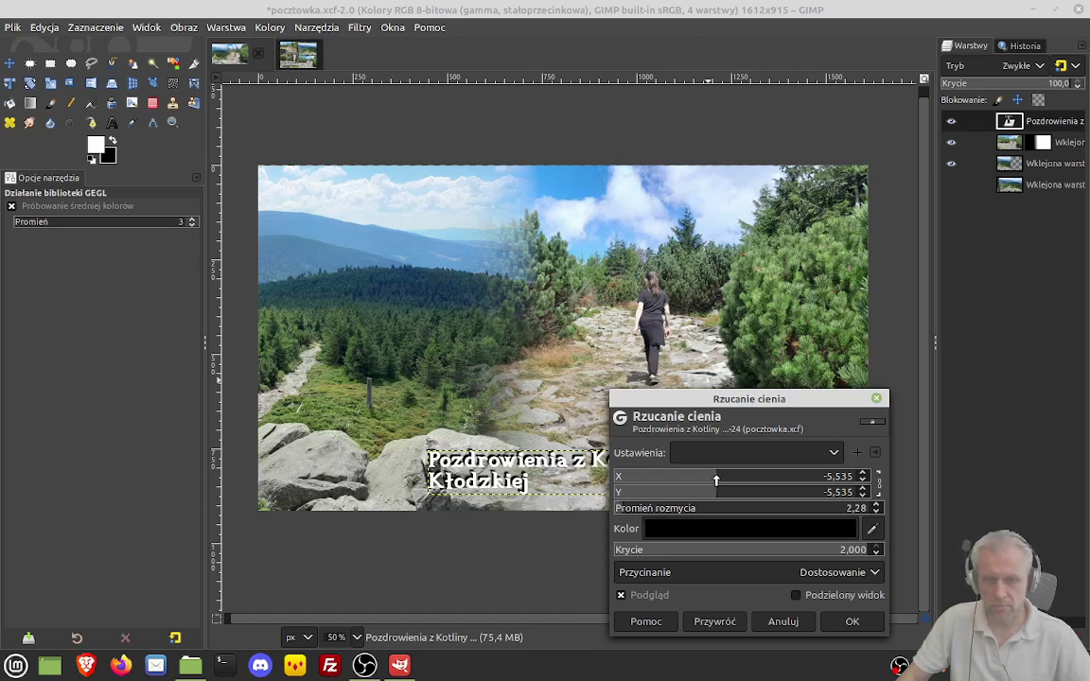
{"action": "left_click_drag", "start_coordinate": [716, 479], "coordinate": [751, 483]}
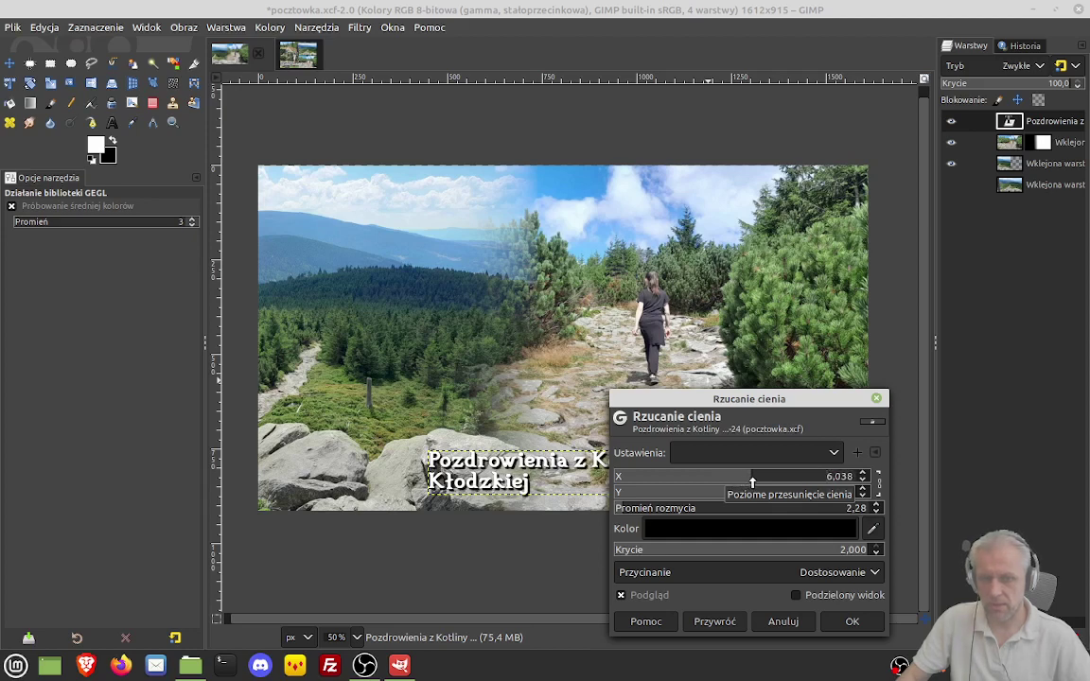
{"action": "left_click_drag", "start_coordinate": [719, 403], "coordinate": [828, 396]}
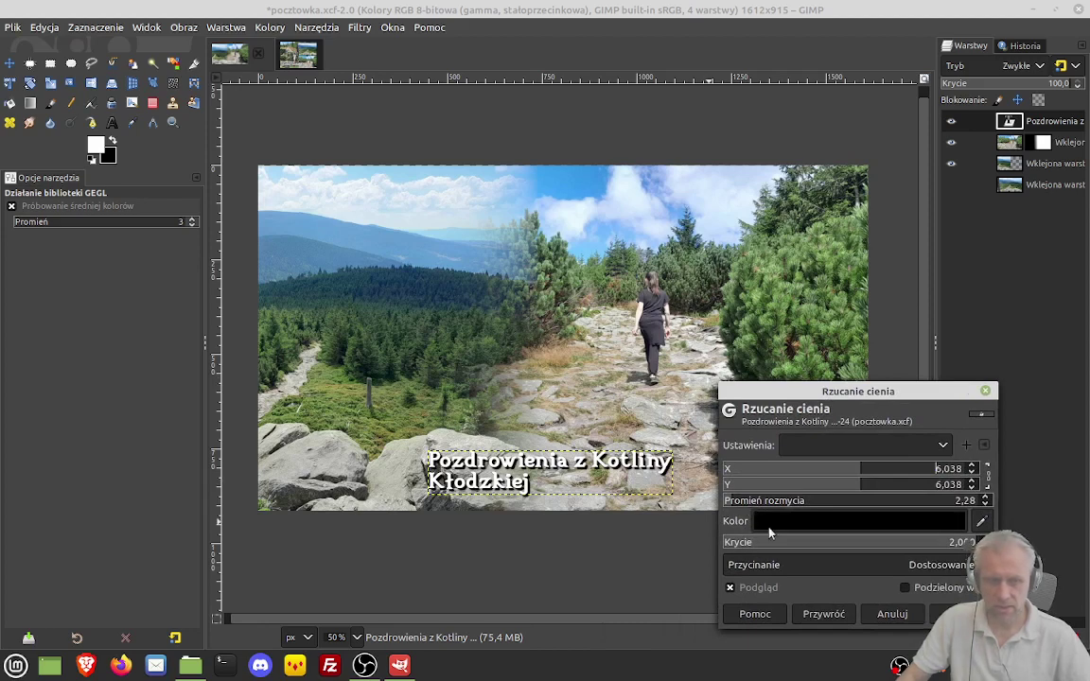
{"action": "left_click_drag", "start_coordinate": [731, 501], "coordinate": [742, 501]}
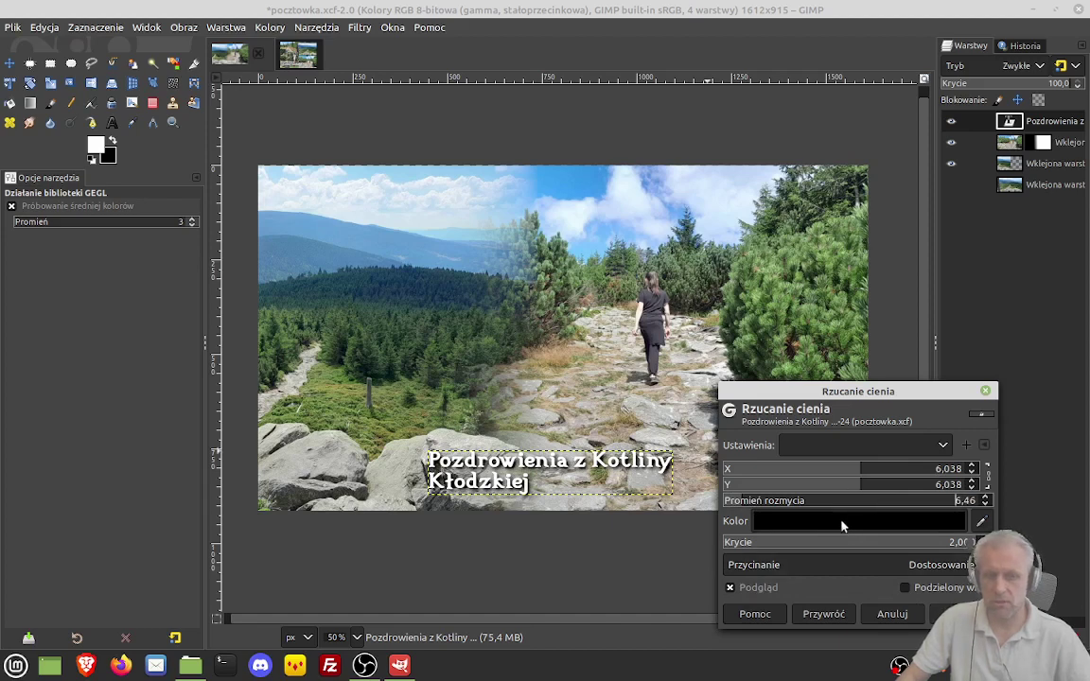
{"action": "left_click", "coordinate": [955, 614]}
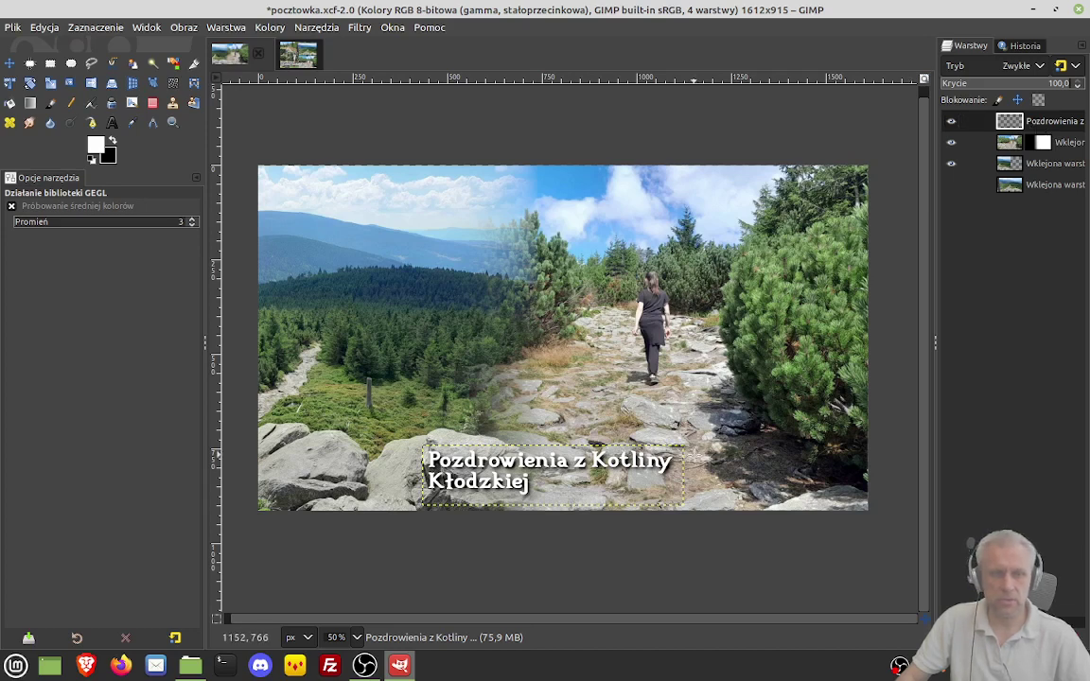
- Move the greeting text to the lower-left corner and raise the bottom photo layer to the top
{"action": "key", "text": "m"}
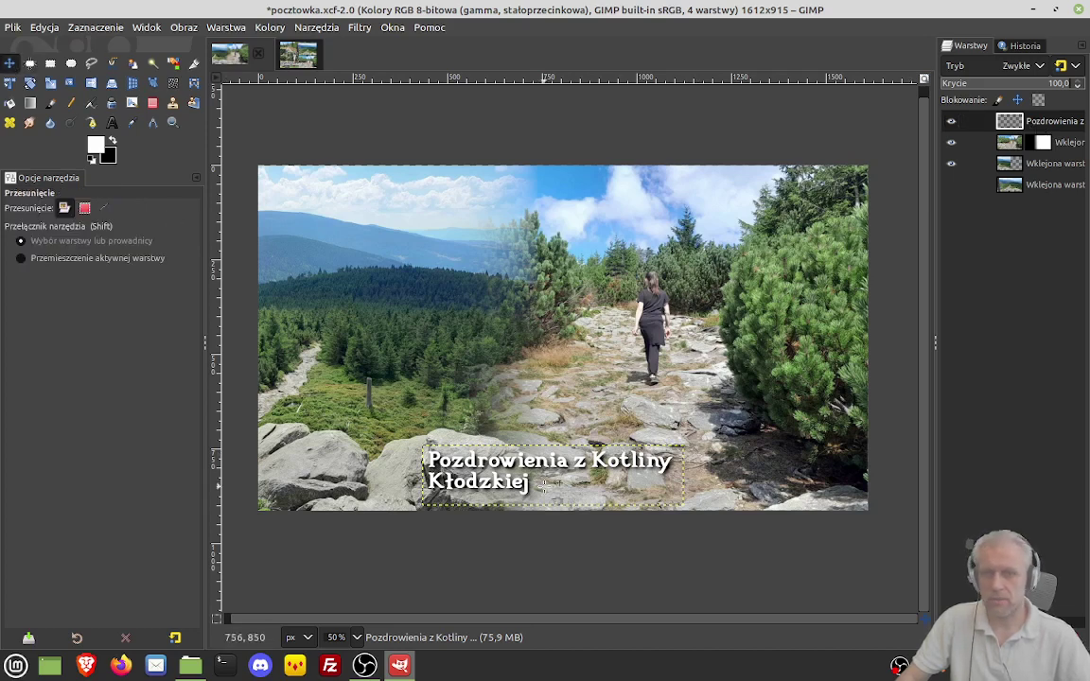
{"action": "mouse_move", "coordinate": [552, 477]}
{"action": "left_mouse_down"}
{"action": "mouse_move", "coordinate": [391, 468]}
{"action": "mouse_move", "coordinate": [400, 468]}
{"action": "left_mouse_up"}
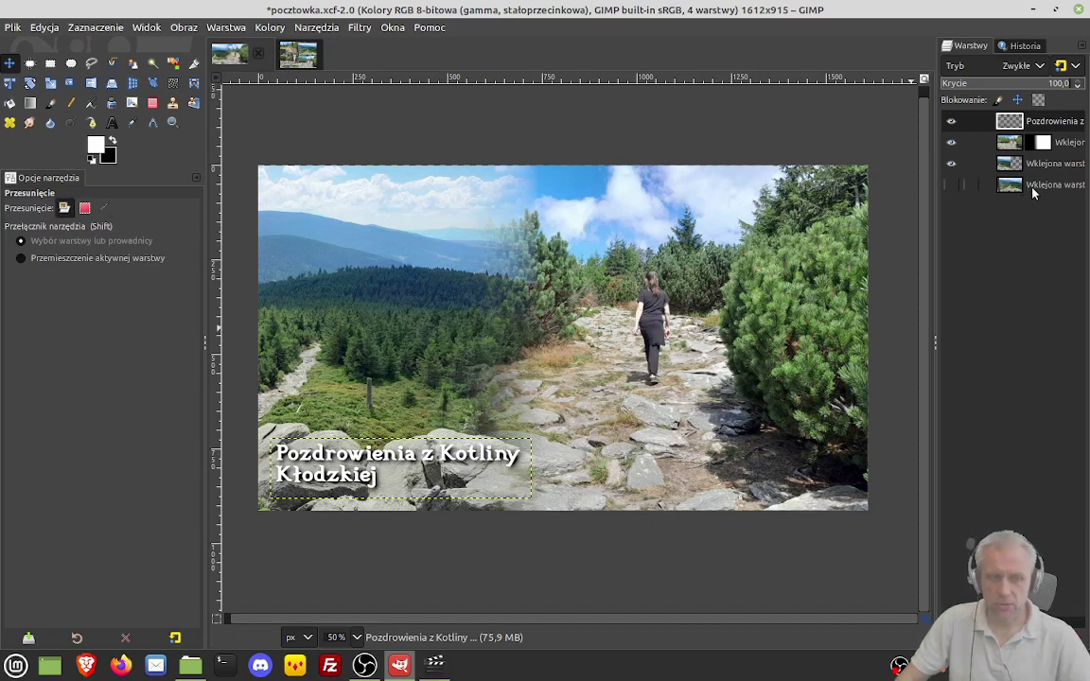
{"action": "left_click_drag", "start_coordinate": [1033, 187], "coordinate": [1032, 119]}
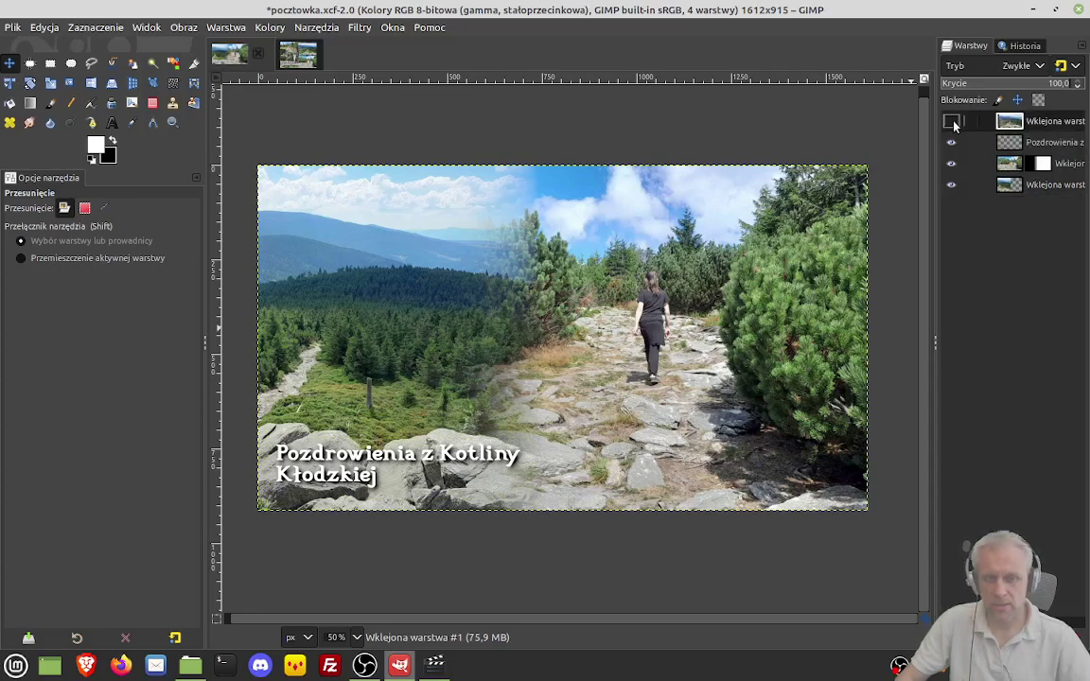
{"action": "left_click", "coordinate": [952, 122]}
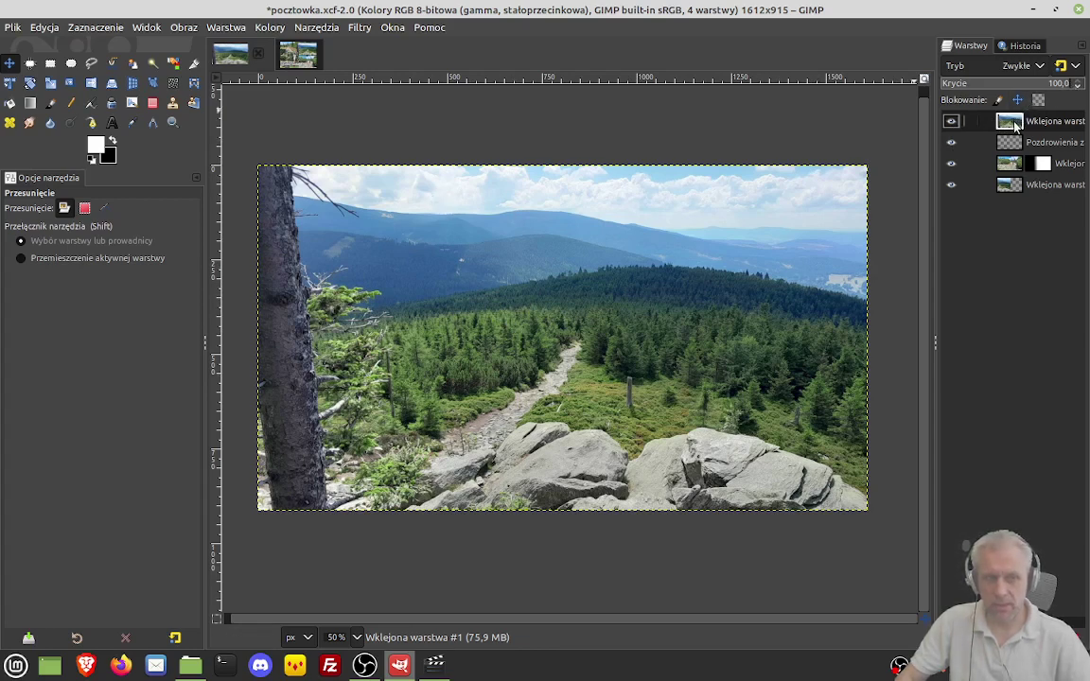
{"action": "mouse_move", "coordinate": [1067, 85]}
{"action": "left_mouse_down"}
{"action": "mouse_move", "coordinate": [1024, 84]}
{"action": "mouse_move", "coordinate": [1046, 84]}
{"action": "left_mouse_up"}
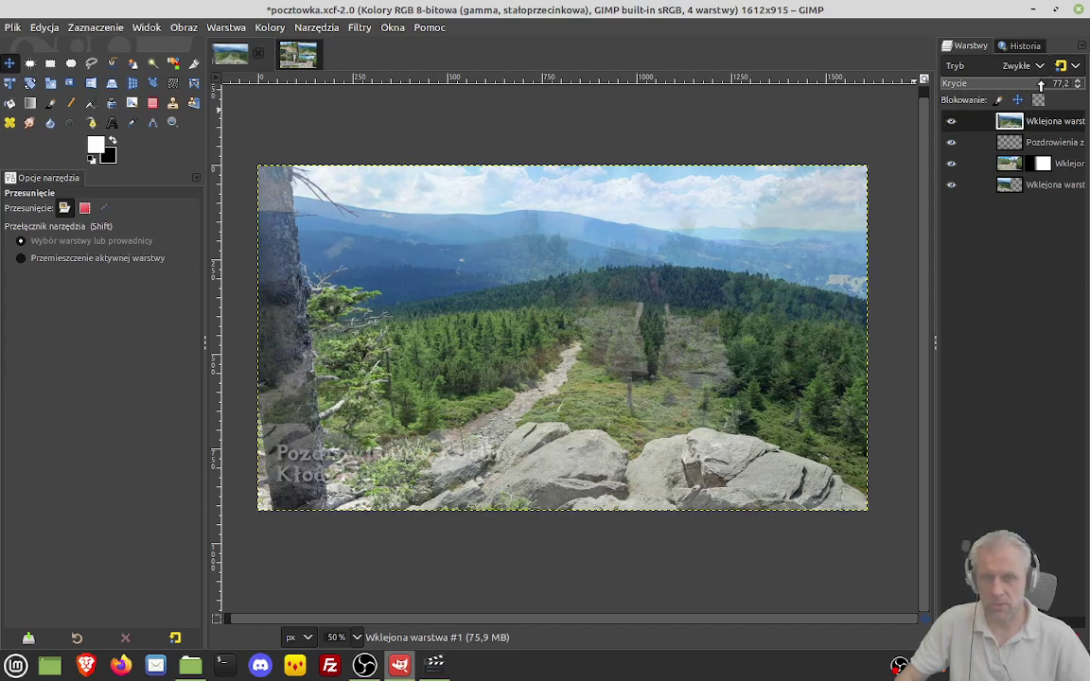
{"action": "mouse_move", "coordinate": [1028, 86]}
{"action": "left_mouse_down"}
{"action": "mouse_move", "coordinate": [938, 84]}
{"action": "mouse_move", "coordinate": [1085, 86]}
{"action": "left_mouse_up"}
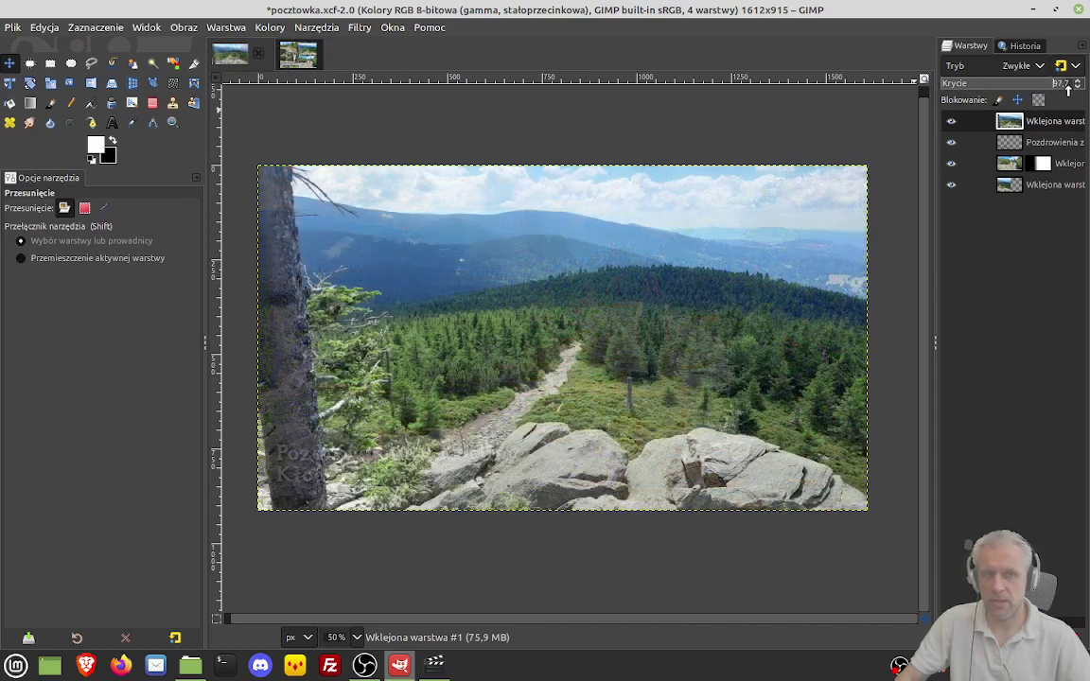
{"action": "left_click", "coordinate": [951, 121]}
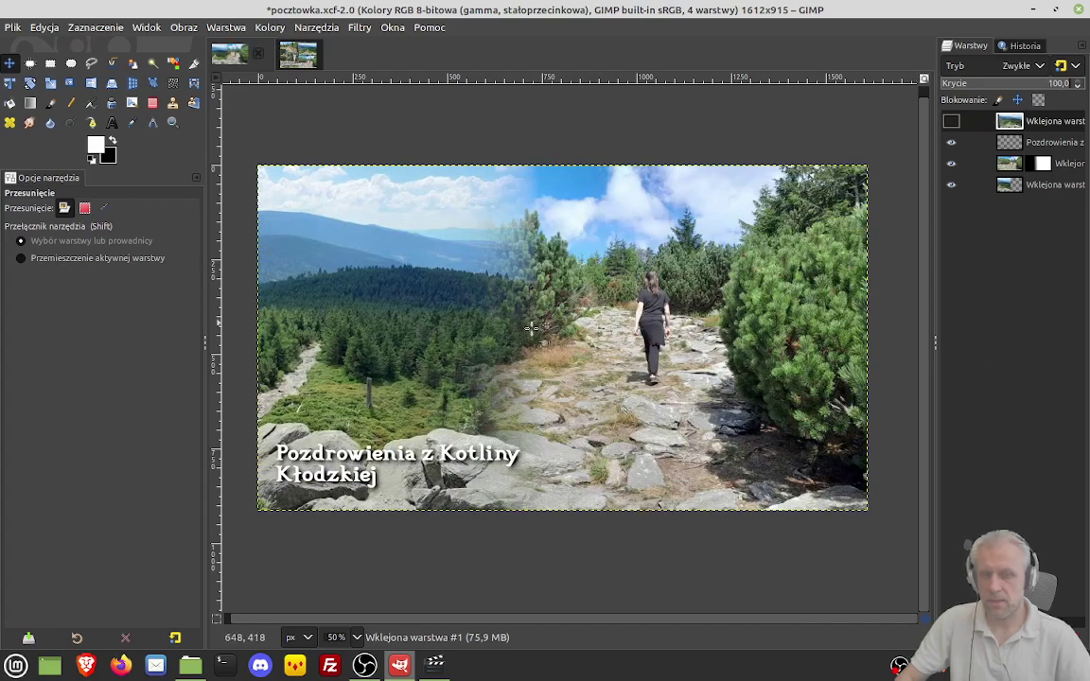